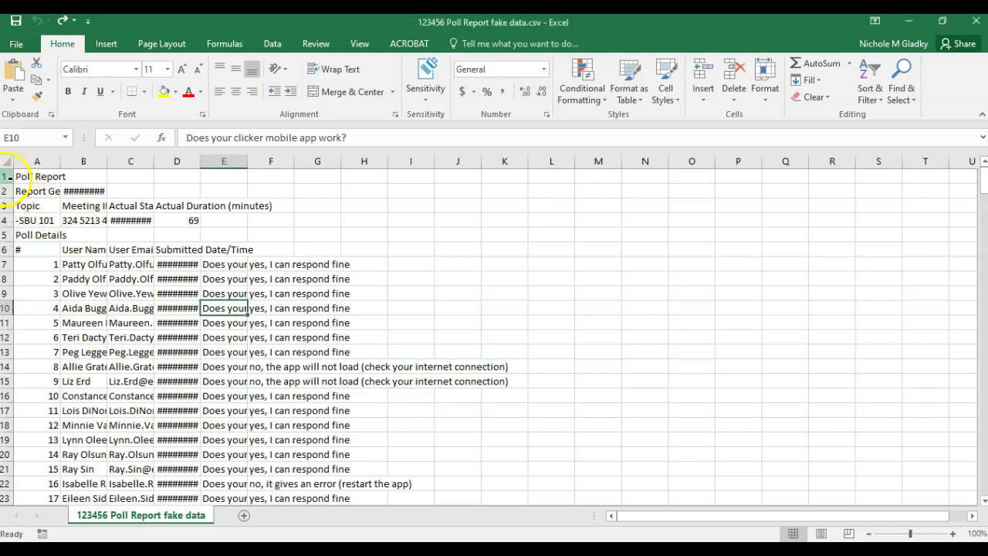
- Delete the five report header rows at the top of the sheet
drag(5, 176, 7, 237)
right_click(9, 238)
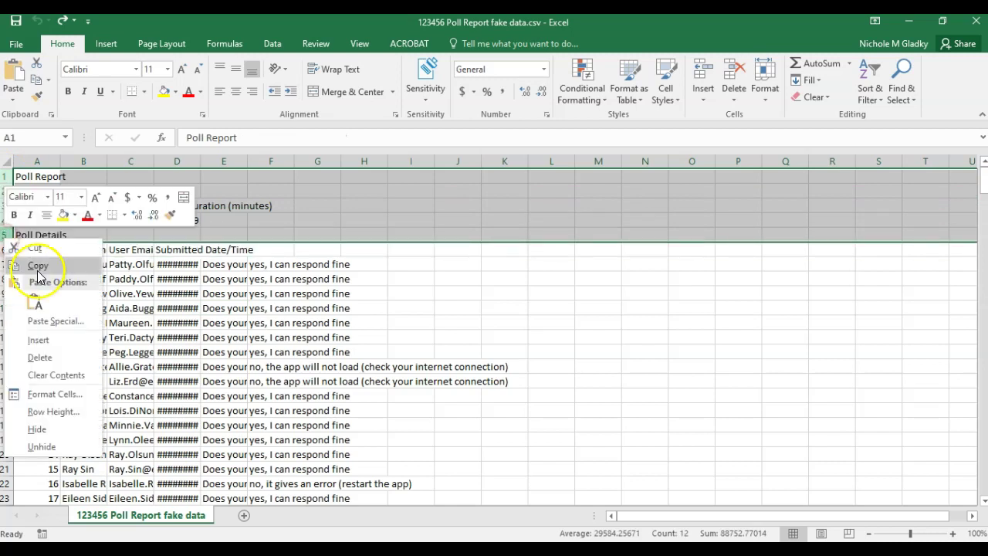
click(39, 359)
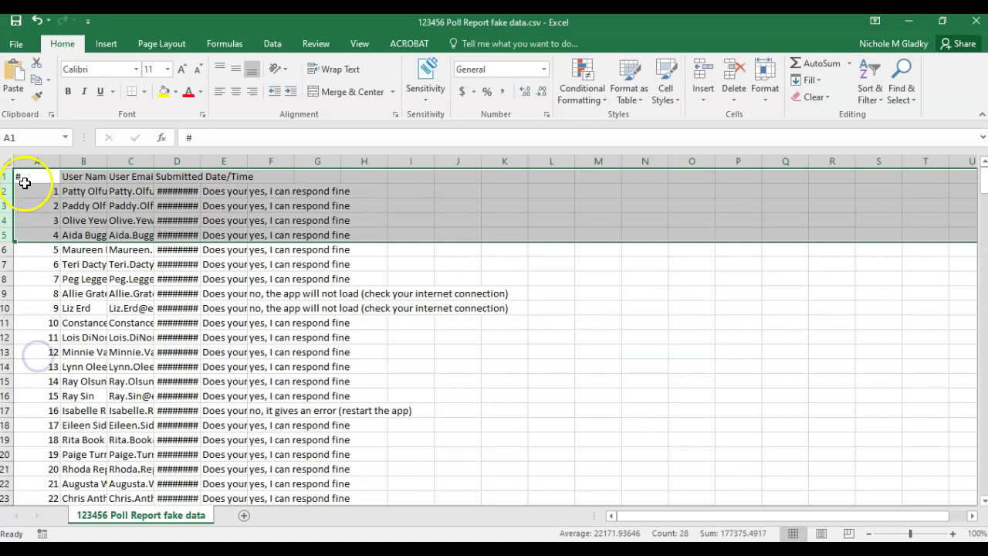
- Delete the # numbering column and the Submitted Date/Time column
click(33, 158)
right_click(33, 160)
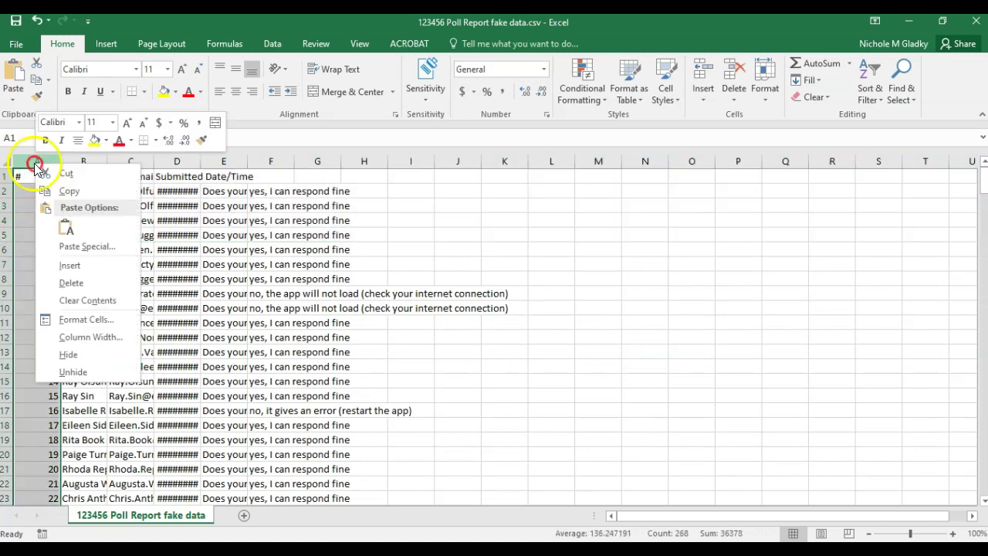
click(65, 285)
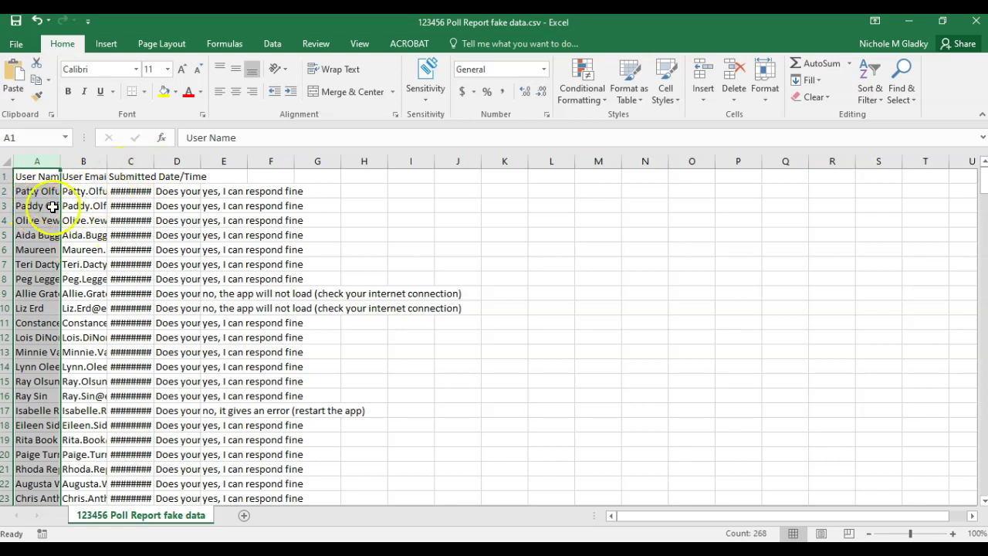
right_click(126, 160)
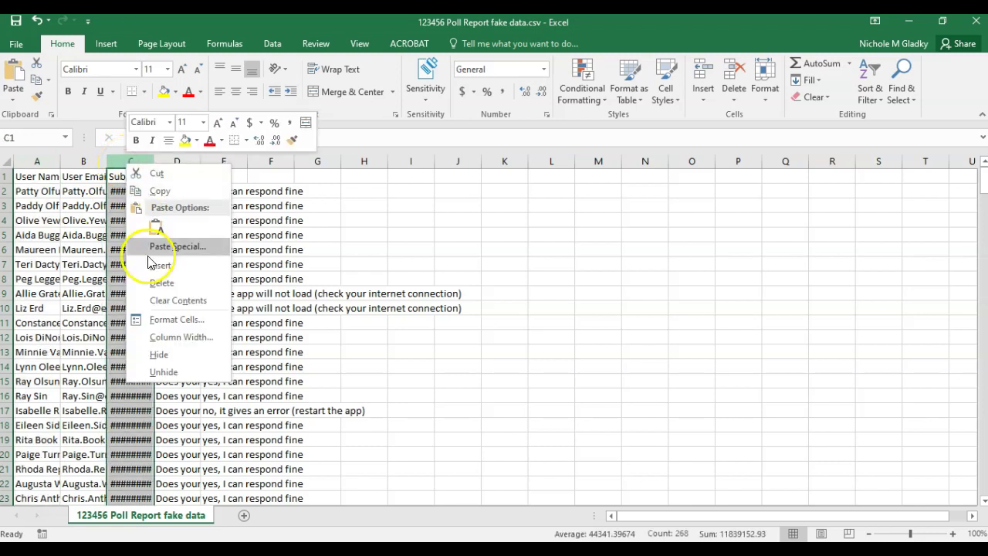
click(155, 283)
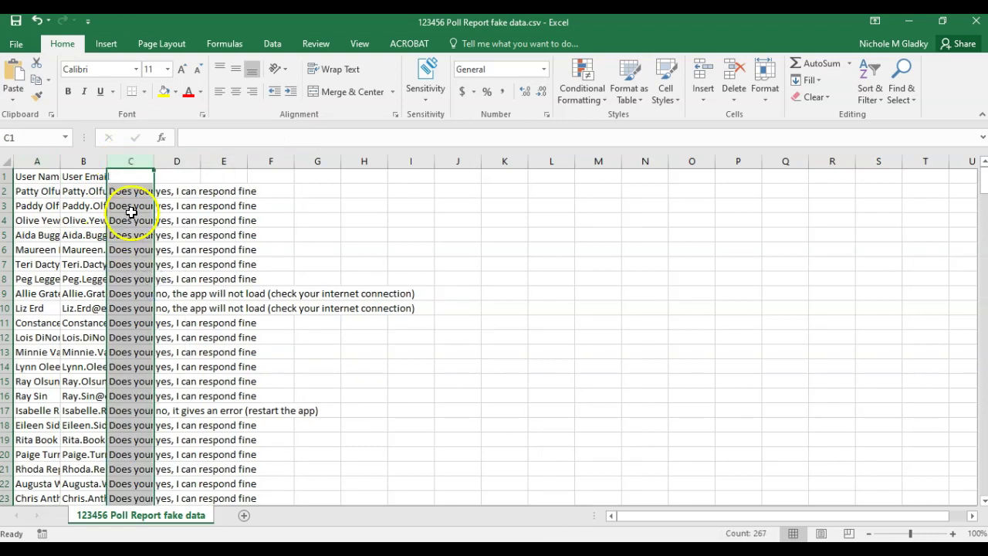
- Head column C as 'Questions' and enter 'Answers' in D1
click(132, 182)
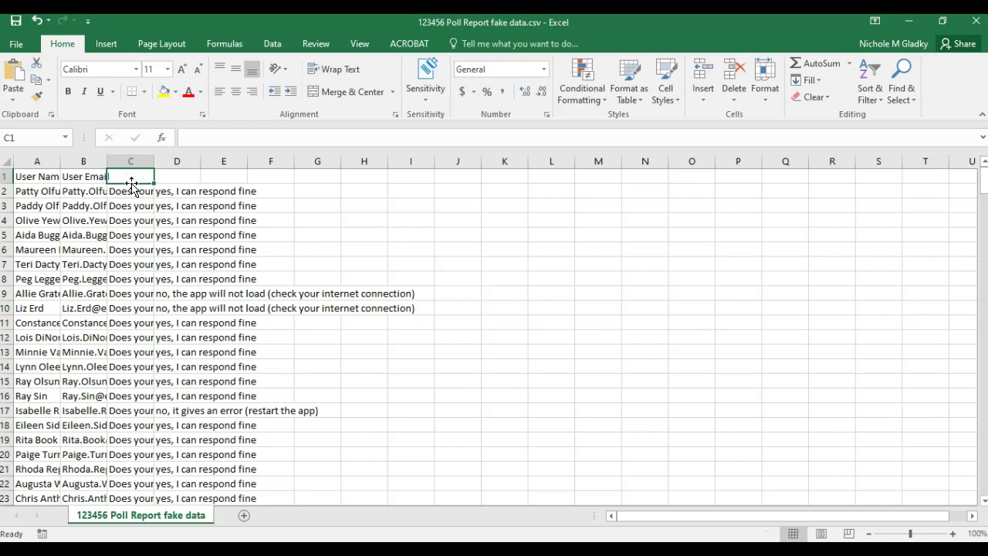
text(Questions)
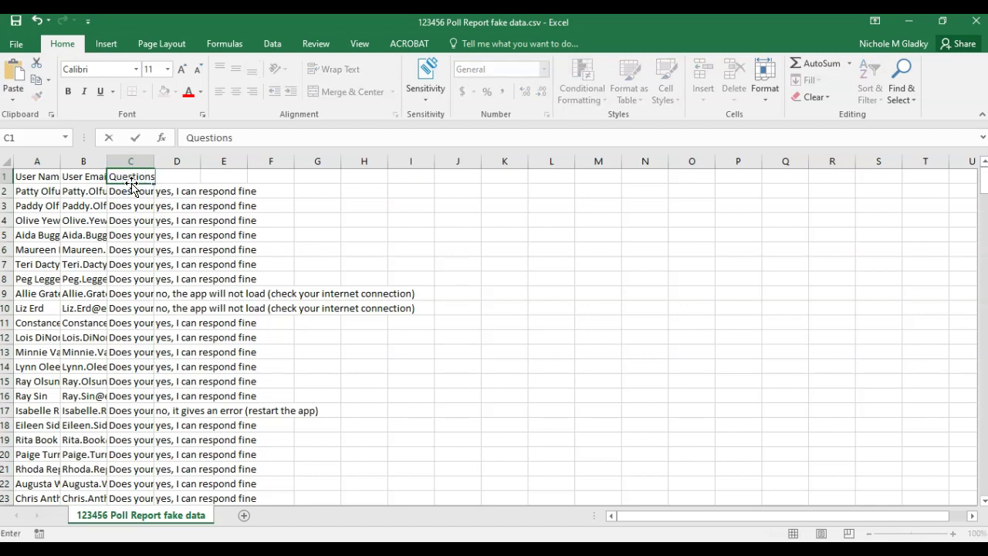
key(Tab)
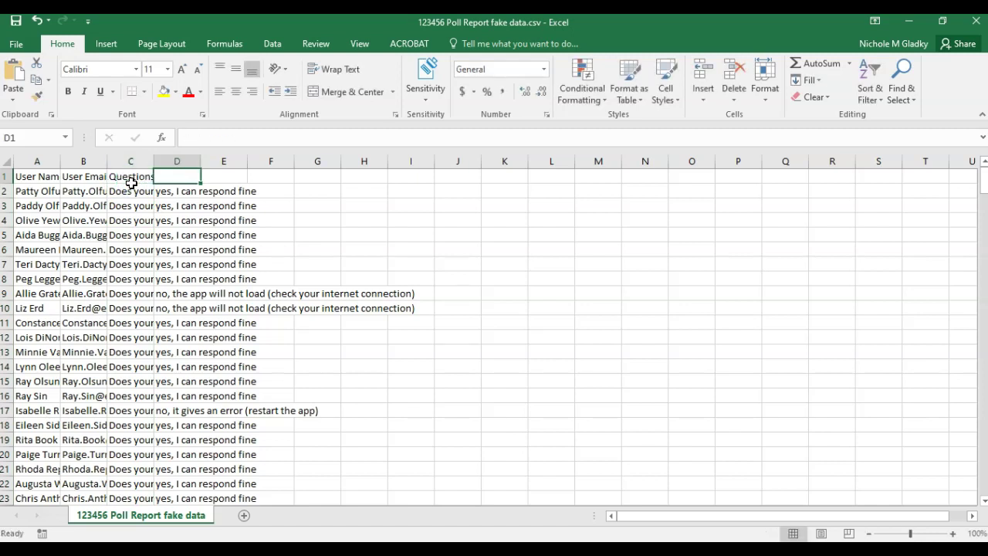
text(Answers)
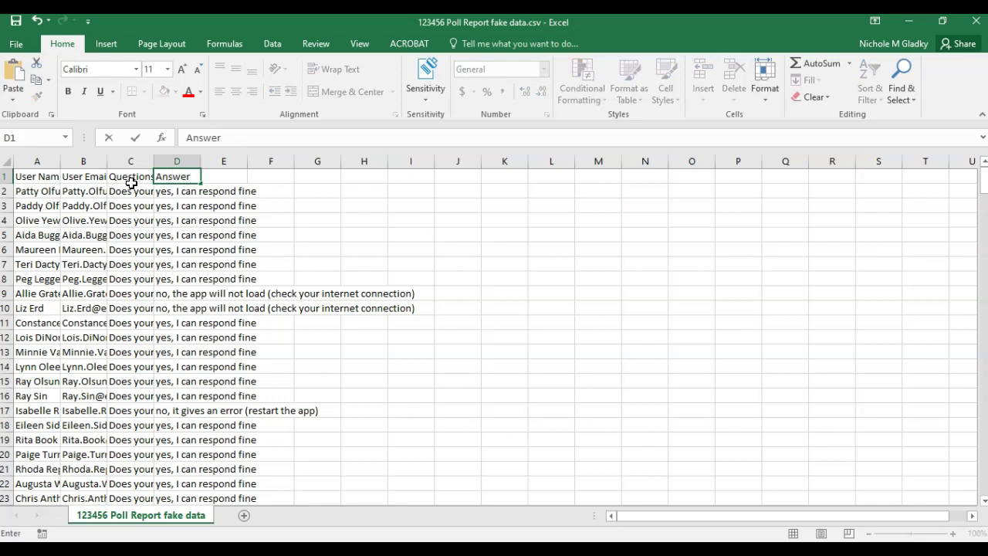
- Commit the Answers heading and create a pivot table from columns A:D at G1 on this sheet
click(377, 265)
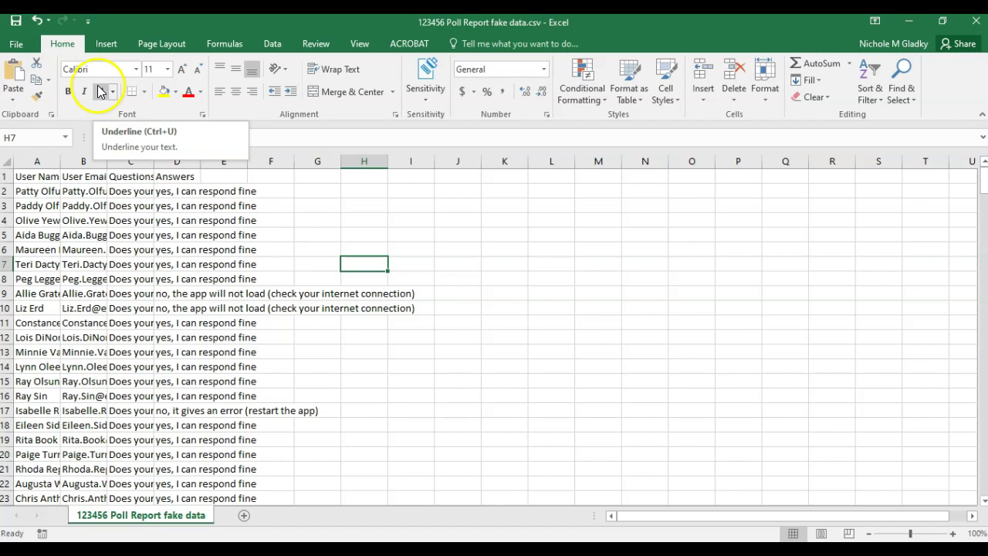
drag(43, 168, 183, 163)
click(101, 44)
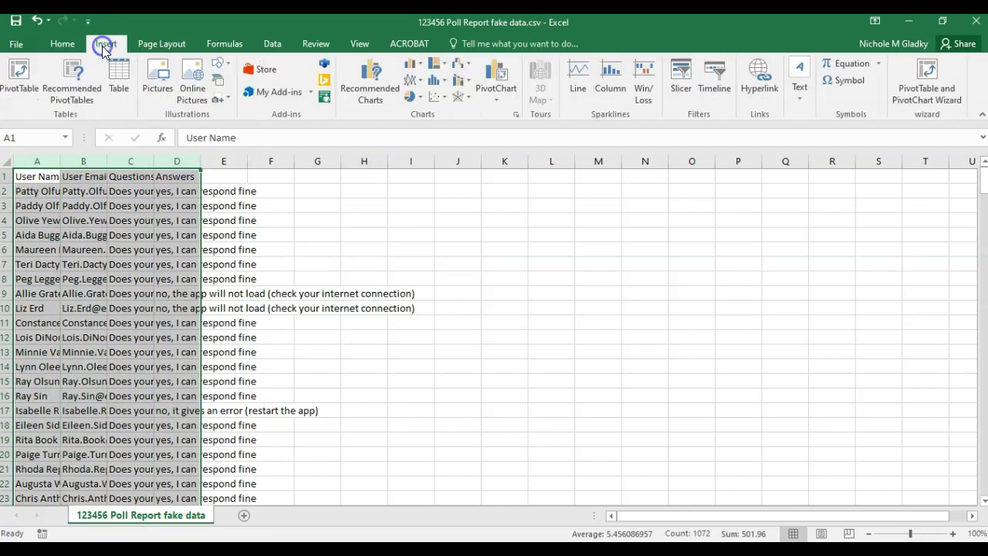
click(18, 74)
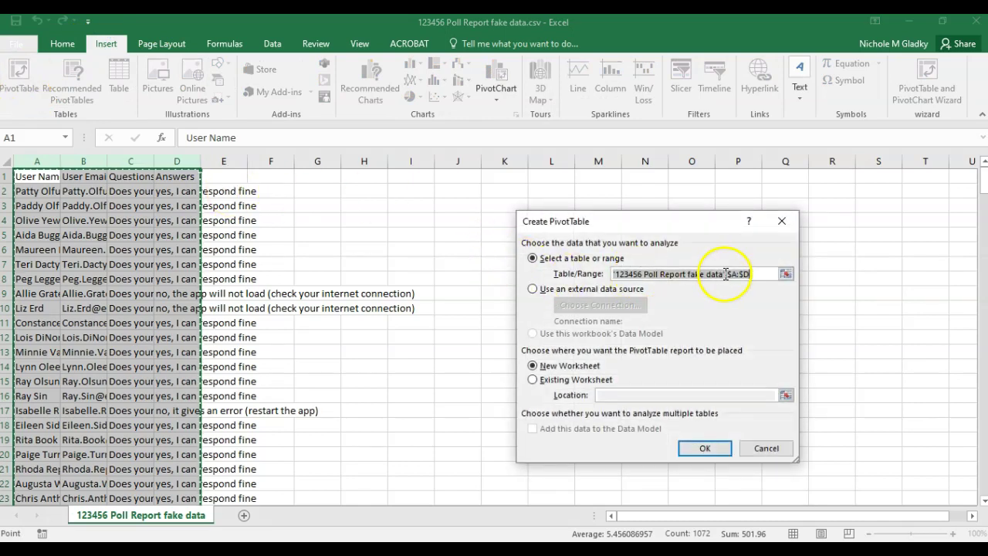
click(533, 380)
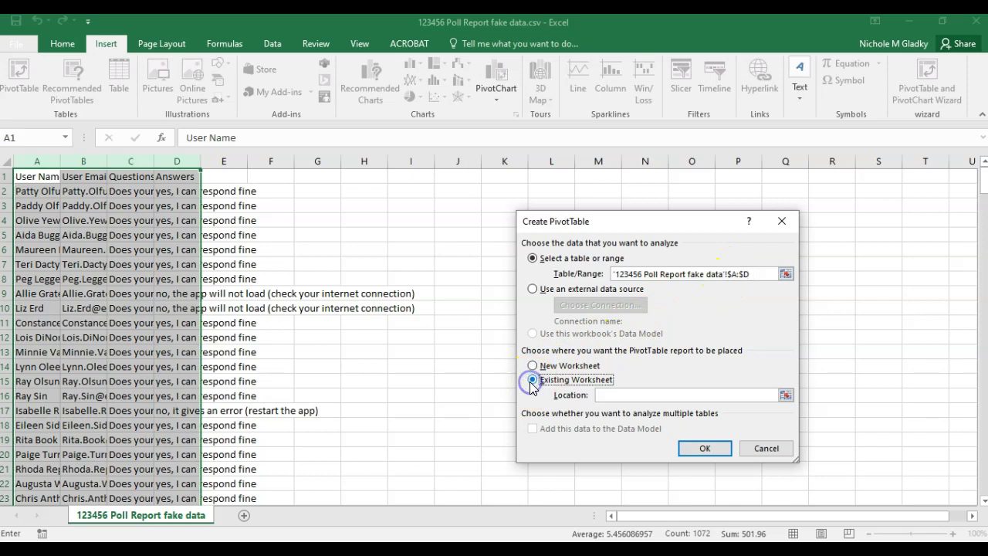
click(325, 177)
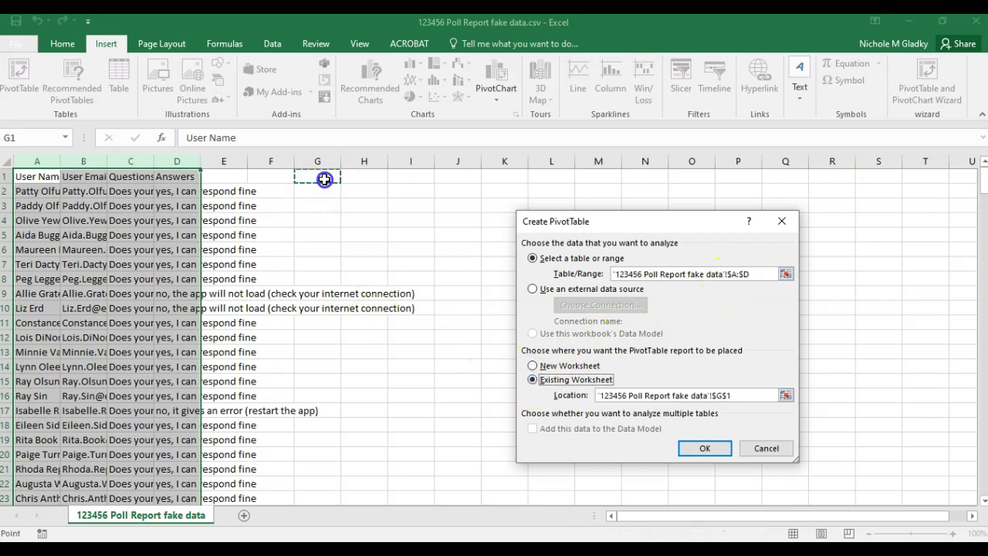
click(705, 448)
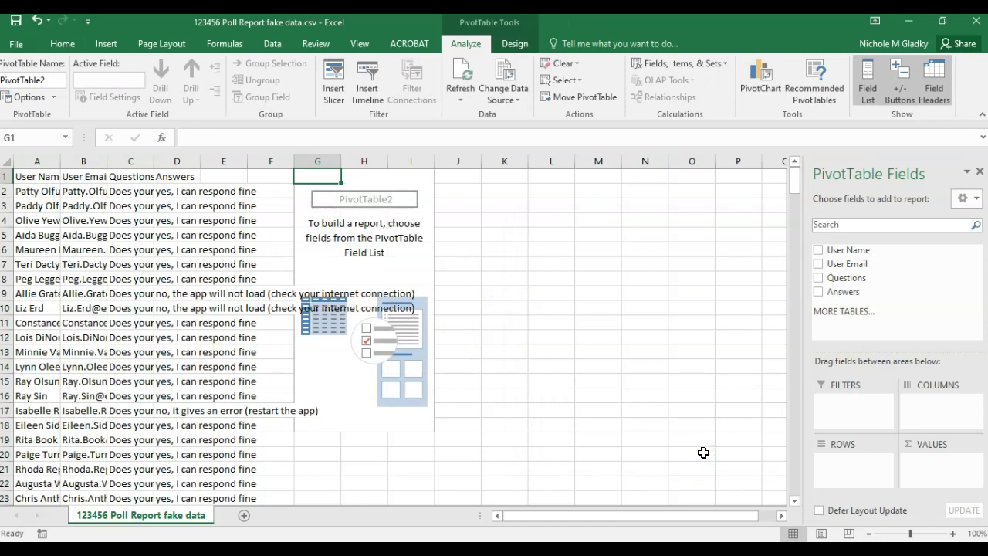
- Place User Name in the pivot rows with the Answers field nested beneath it
click(861, 289)
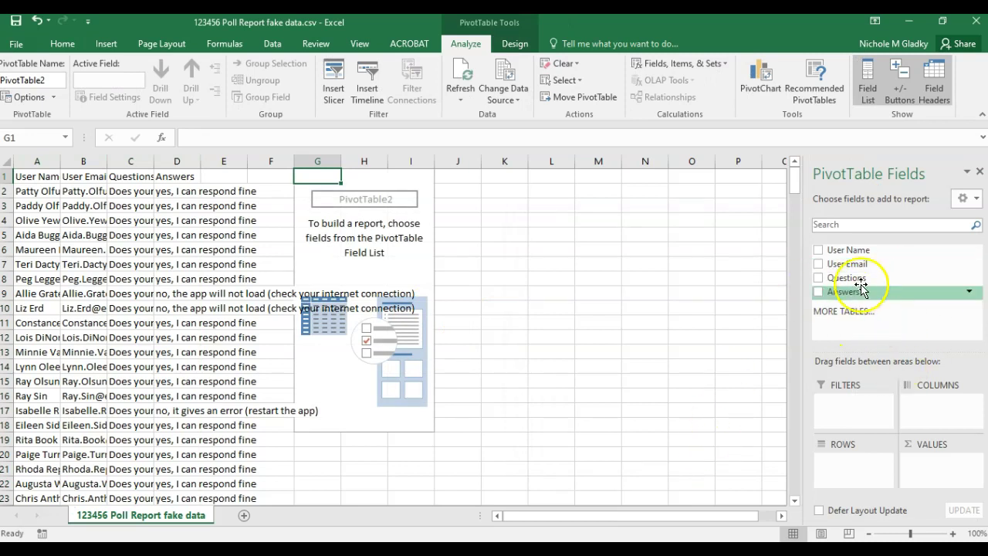
drag(862, 289, 827, 257)
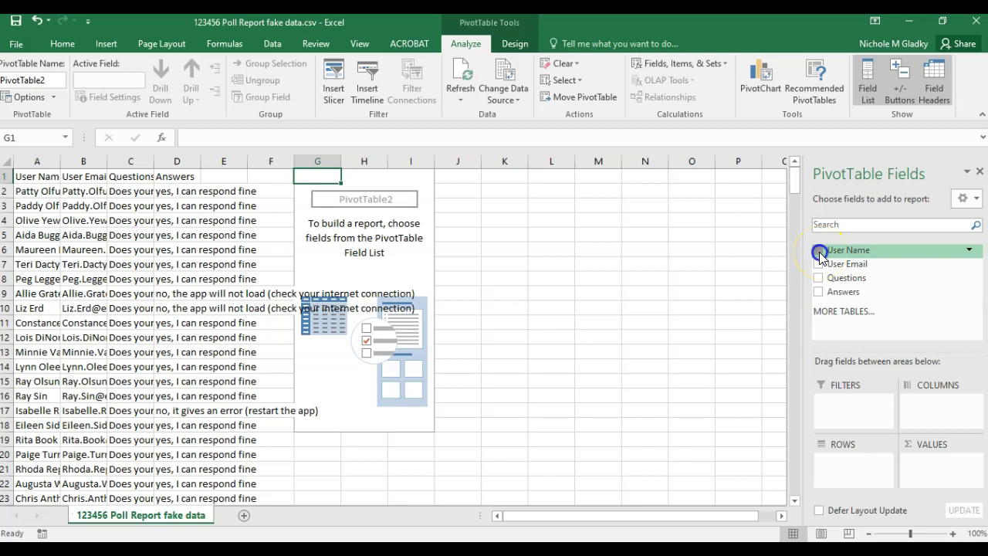
drag(820, 254, 843, 460)
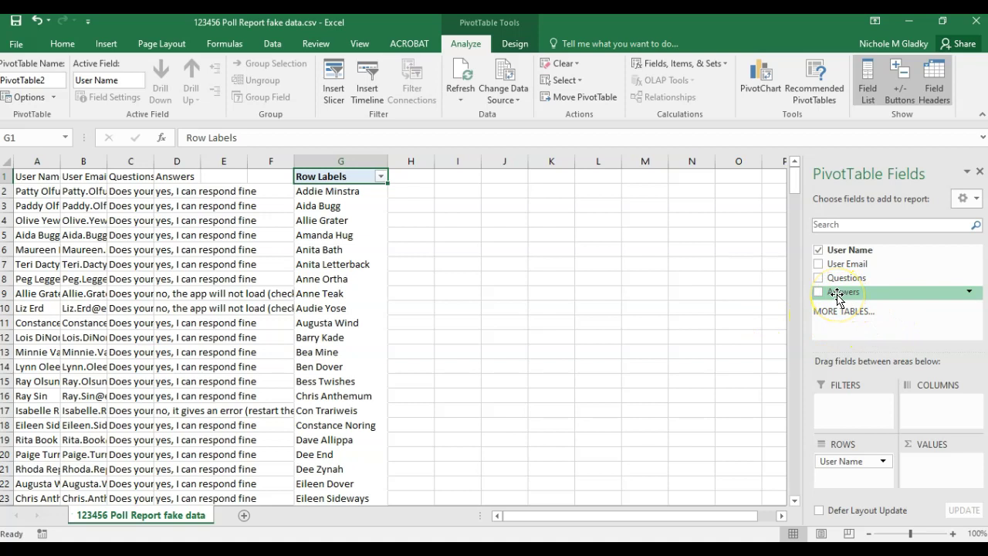
drag(838, 297, 849, 476)
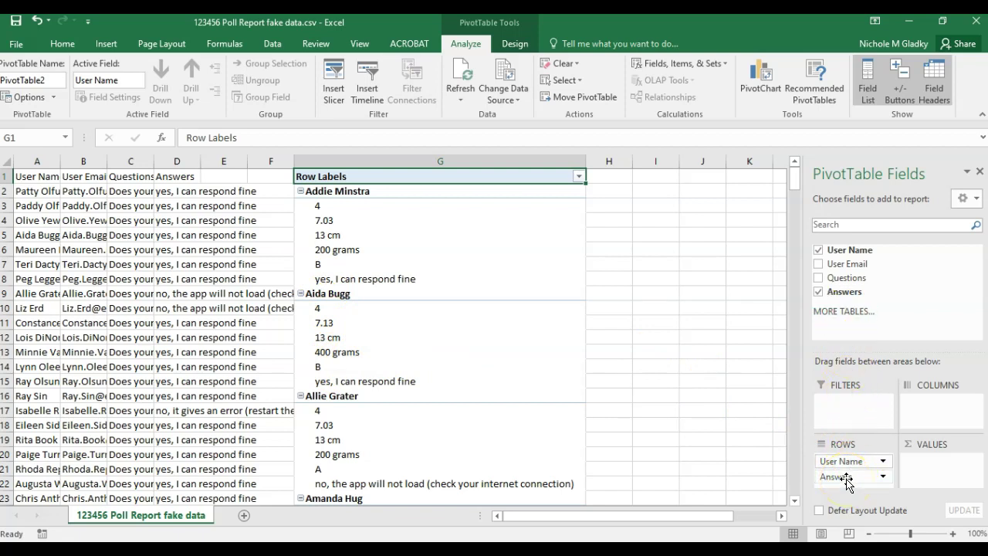
- Try a Count of Answers value field, then remove it so only nested answers remain
drag(847, 480, 950, 468)
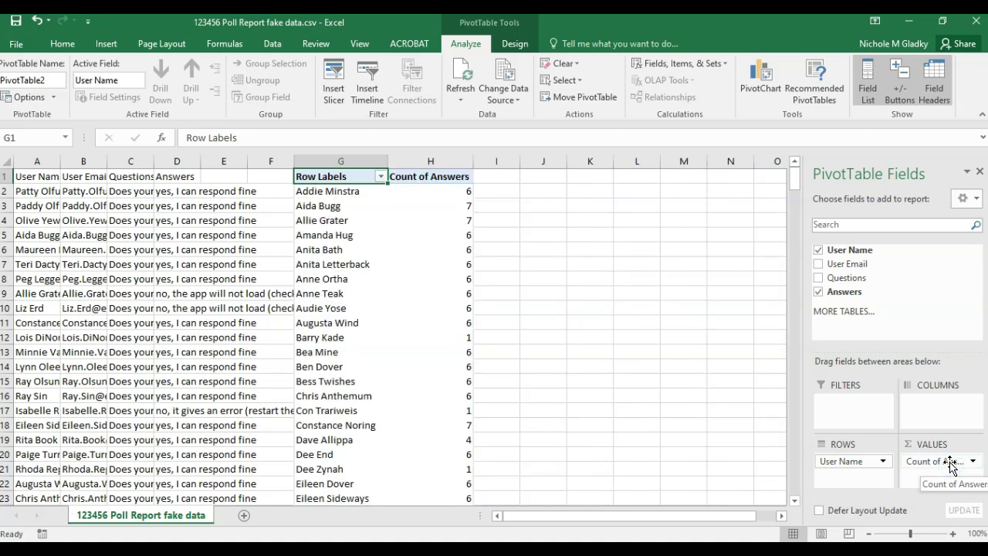
click(926, 469)
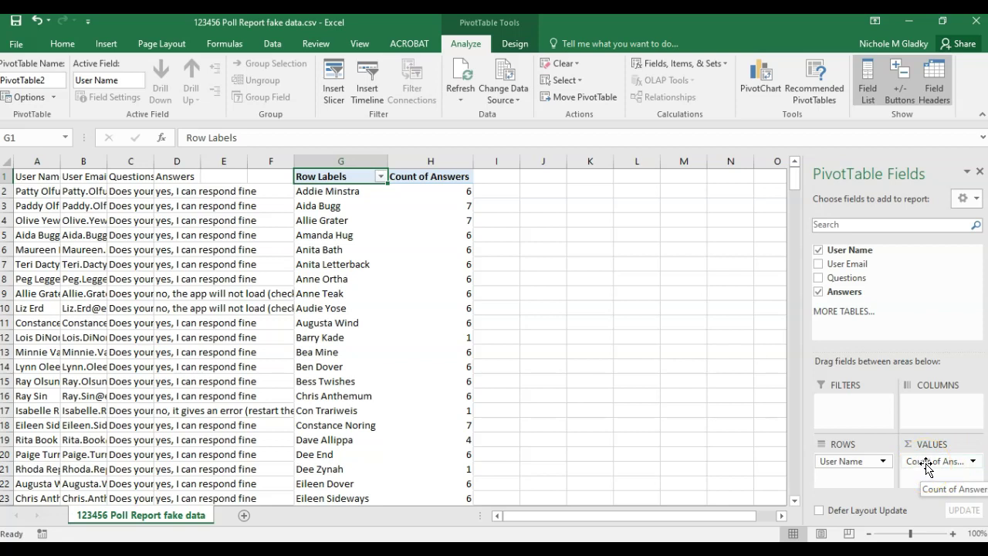
click(972, 461)
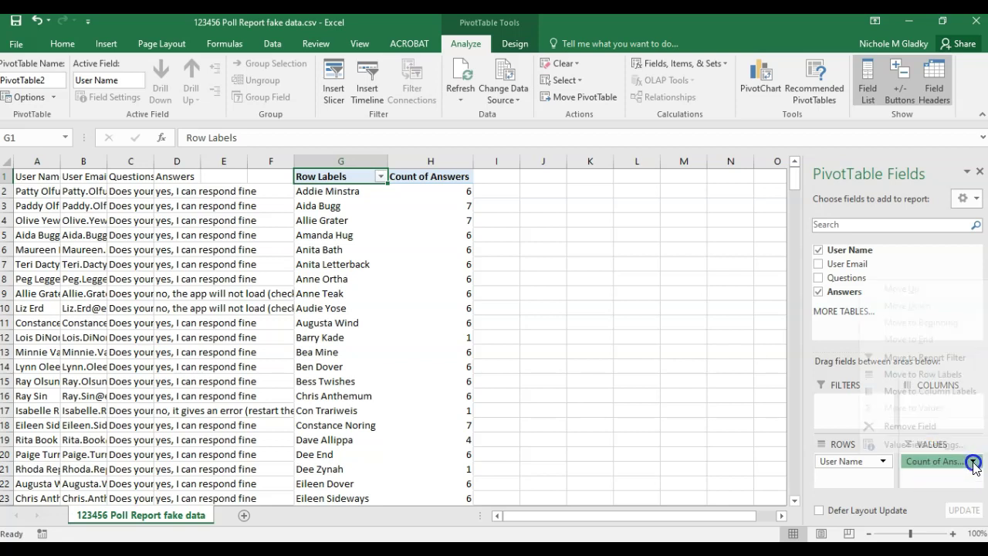
click(927, 461)
drag(931, 463, 847, 472)
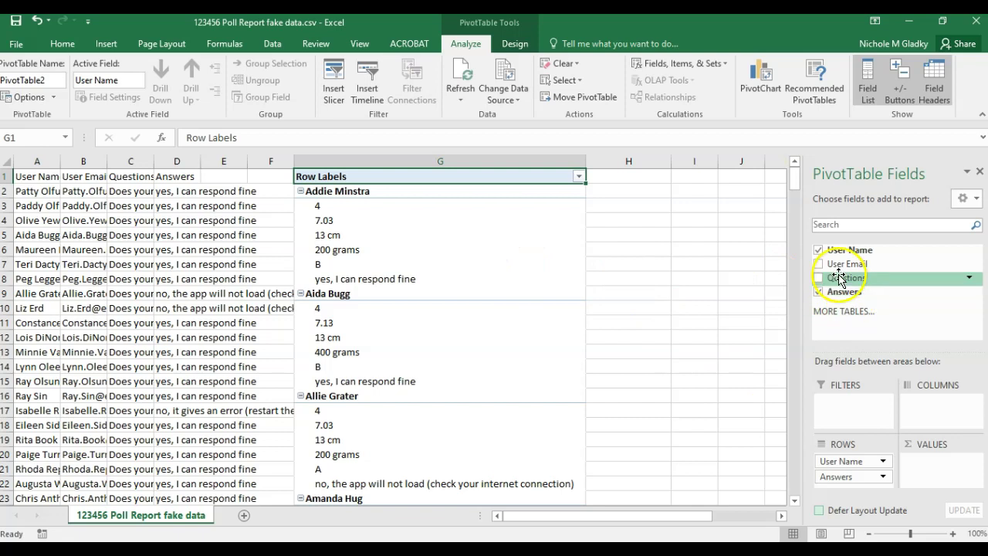
drag(839, 278, 850, 465)
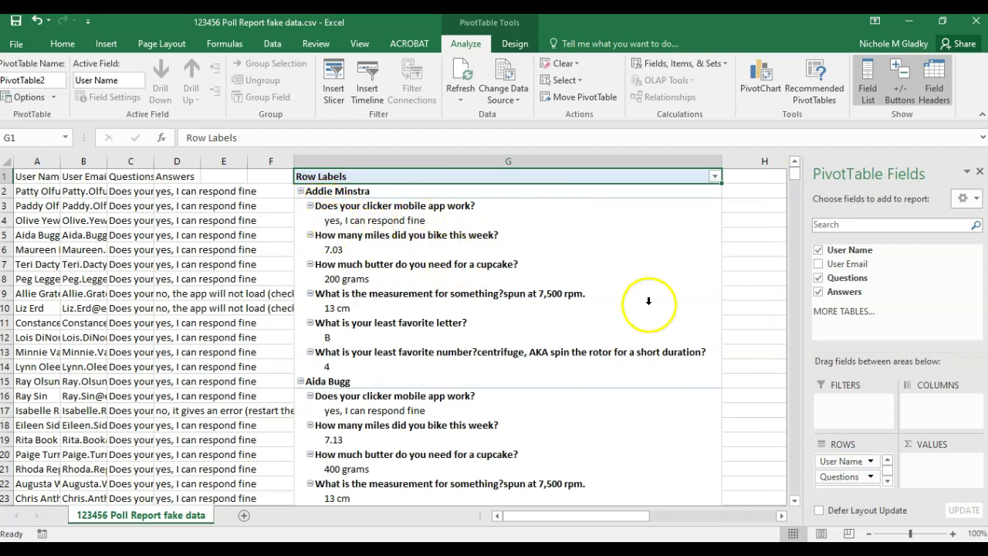
click(819, 278)
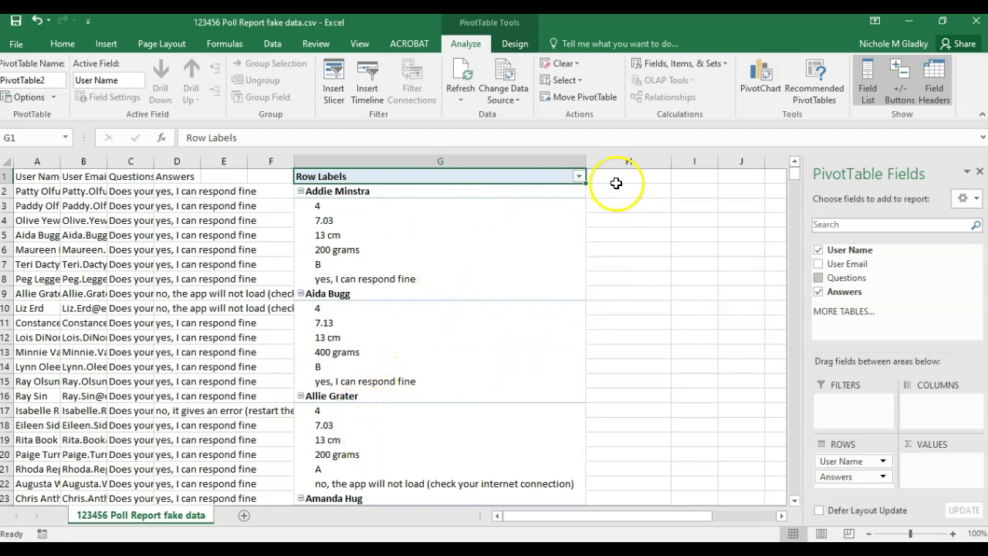
- Add a 'Grades' heading in H1 and enter a grade of 5 in H2 and H9
click(616, 183)
text(Grades)
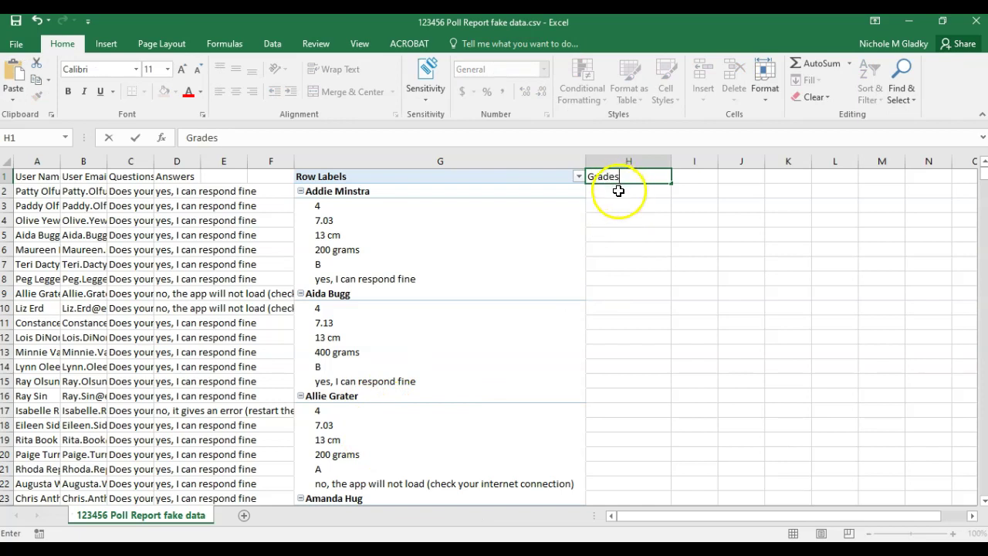
key(Return)
text(5)
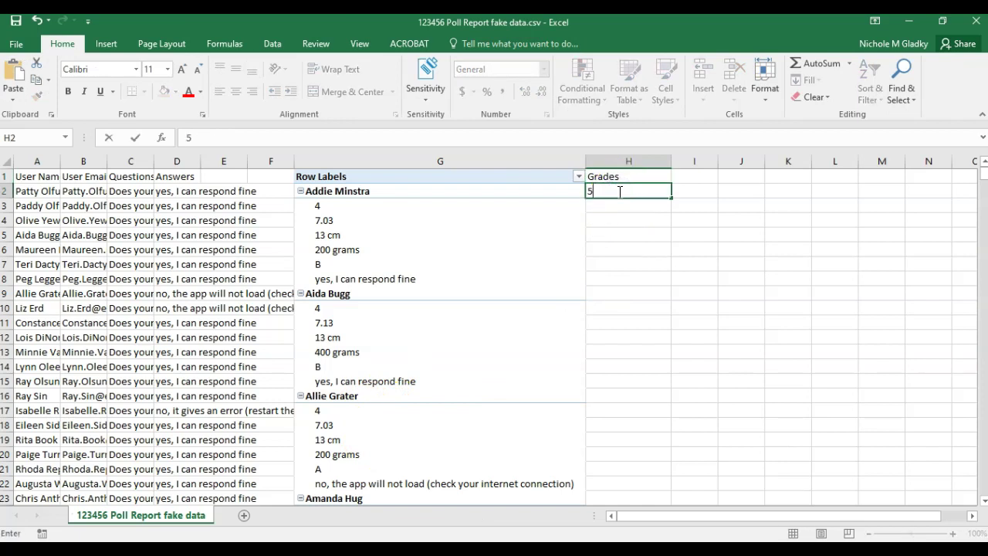
click(606, 295)
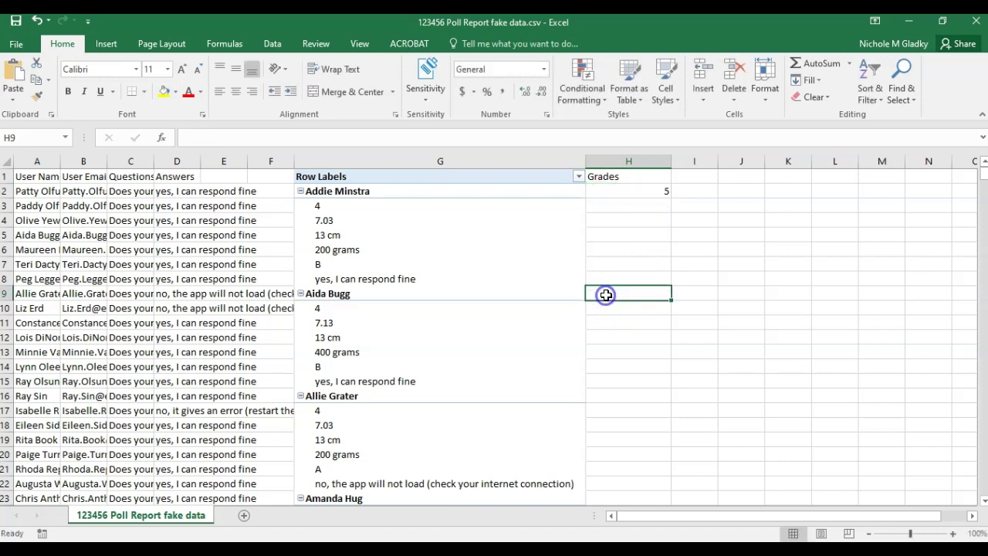
text(5)
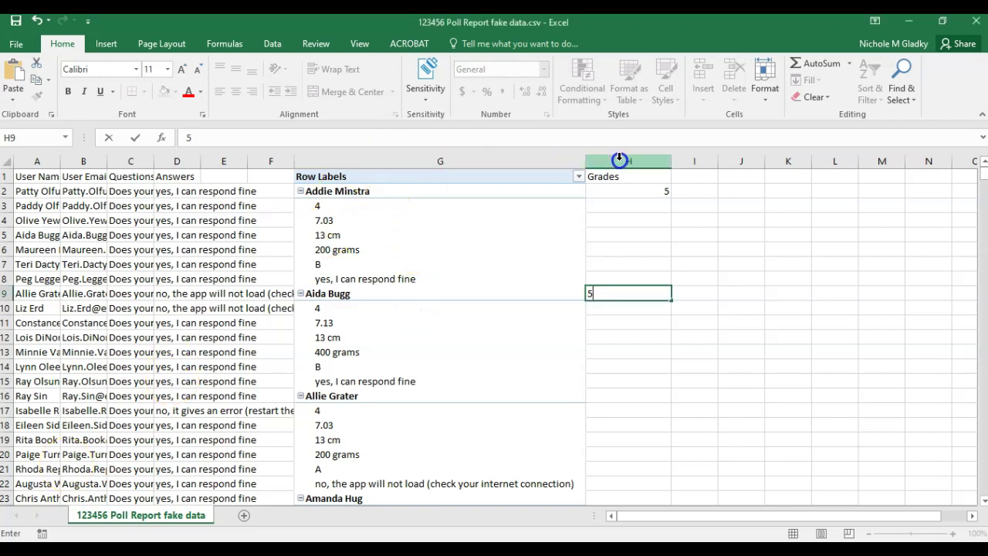
click(558, 160)
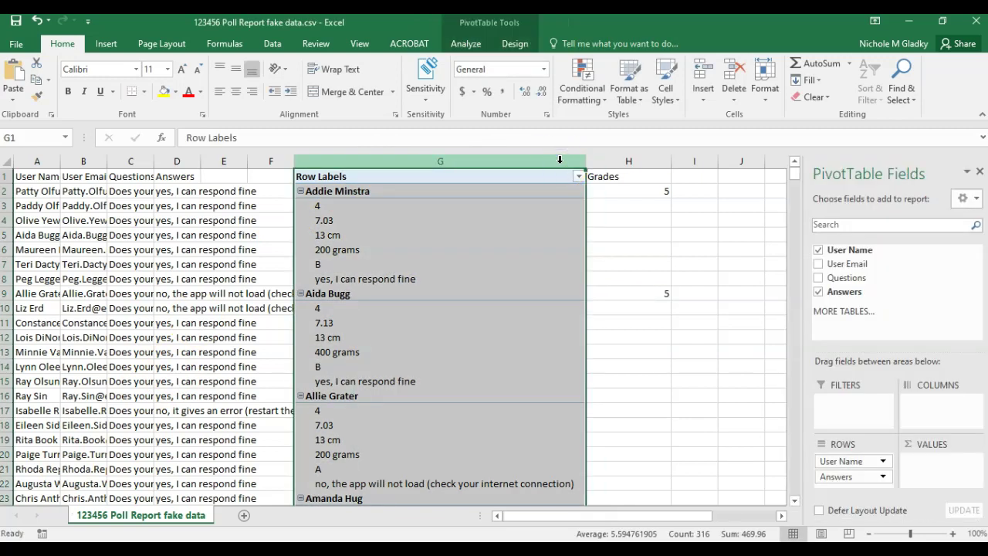
- Remove the pivot table and Grades column by deleting columns G and H
key(Delete)
click(502, 325)
drag(463, 161, 607, 158)
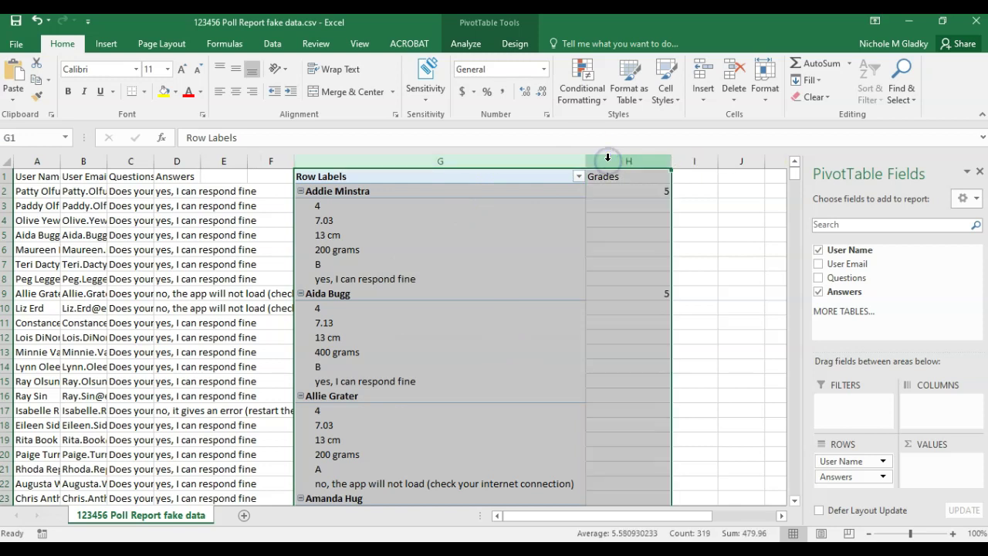
right_click(607, 158)
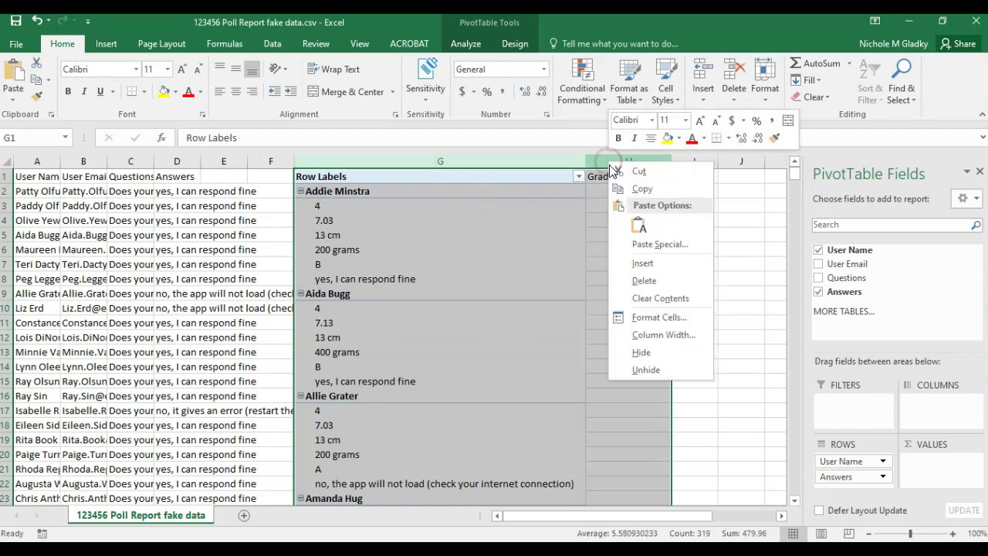
click(639, 281)
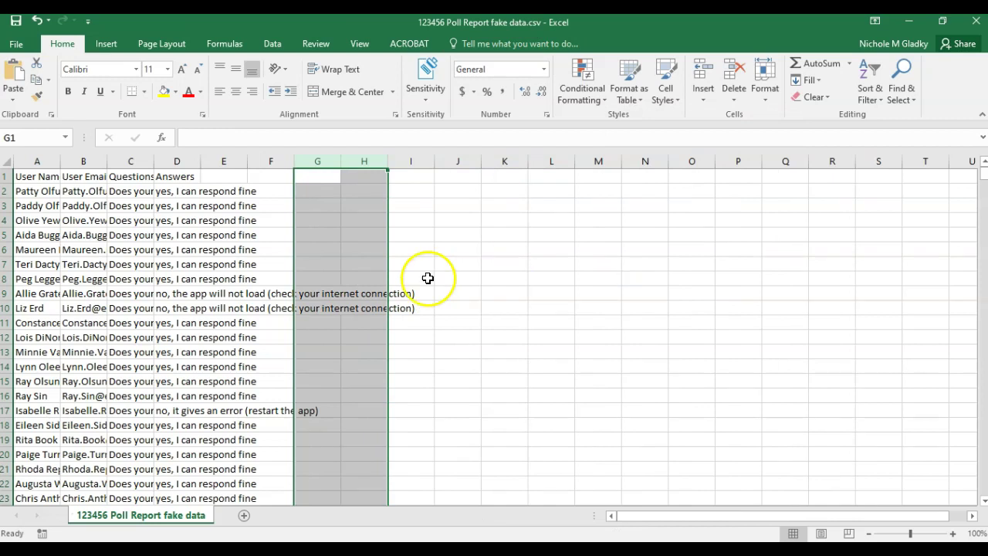
- Save the file to the current folder as Excel Workbook '123456 Poll Report fake data.xlsx'
click(15, 44)
click(42, 195)
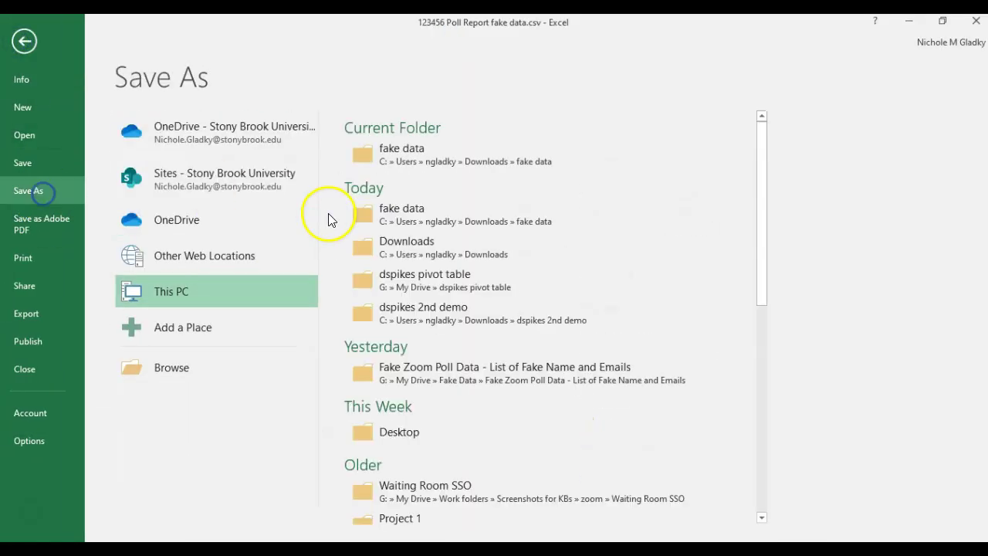
click(415, 148)
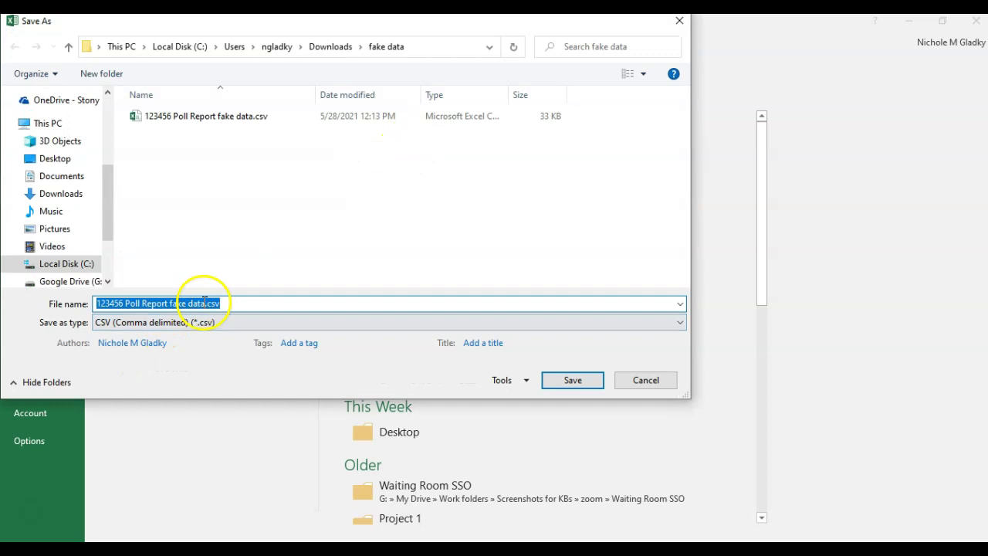
click(215, 324)
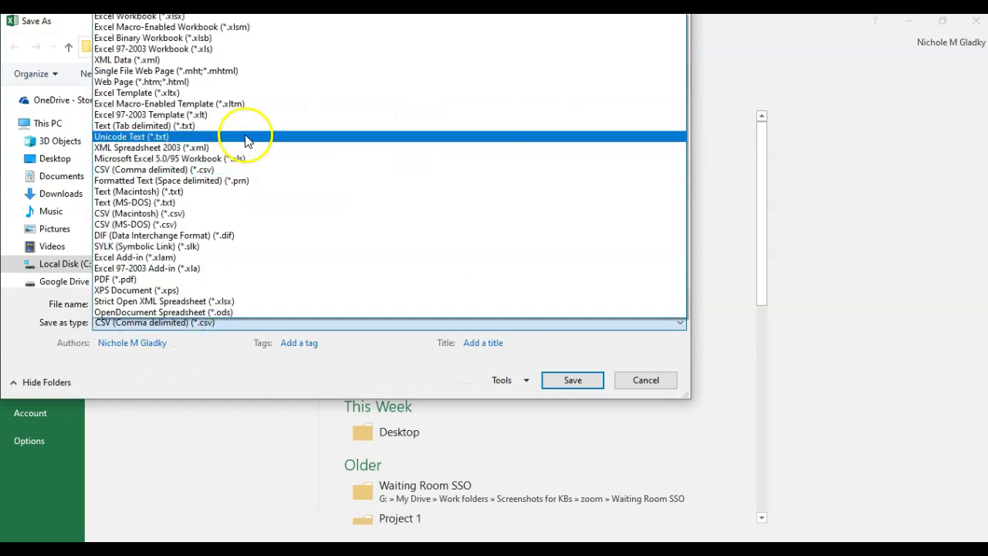
click(217, 17)
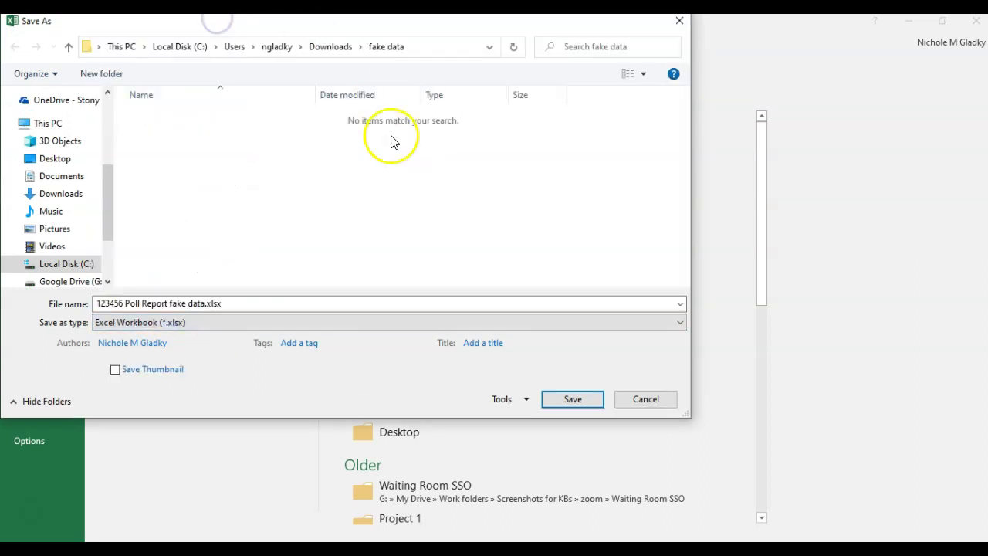
click(572, 399)
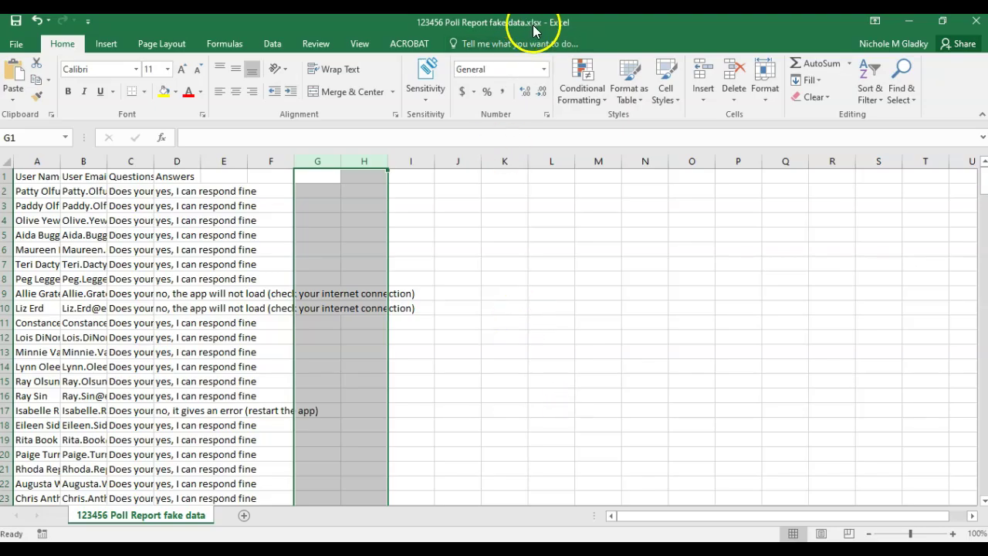
- Create a pivot table from columns A:D at H1, adding the data to the Data Model
click(494, 221)
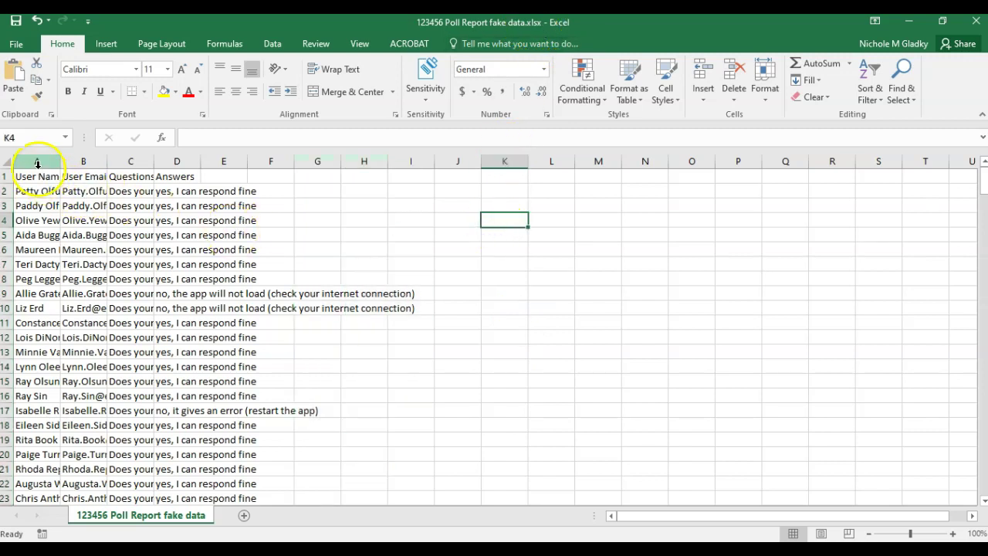
drag(37, 168, 163, 161)
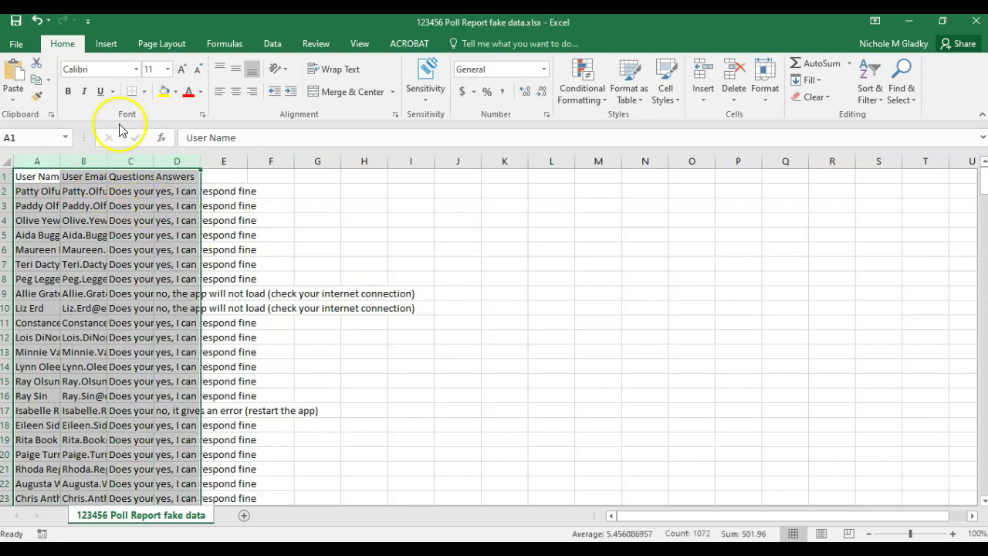
click(104, 45)
click(20, 78)
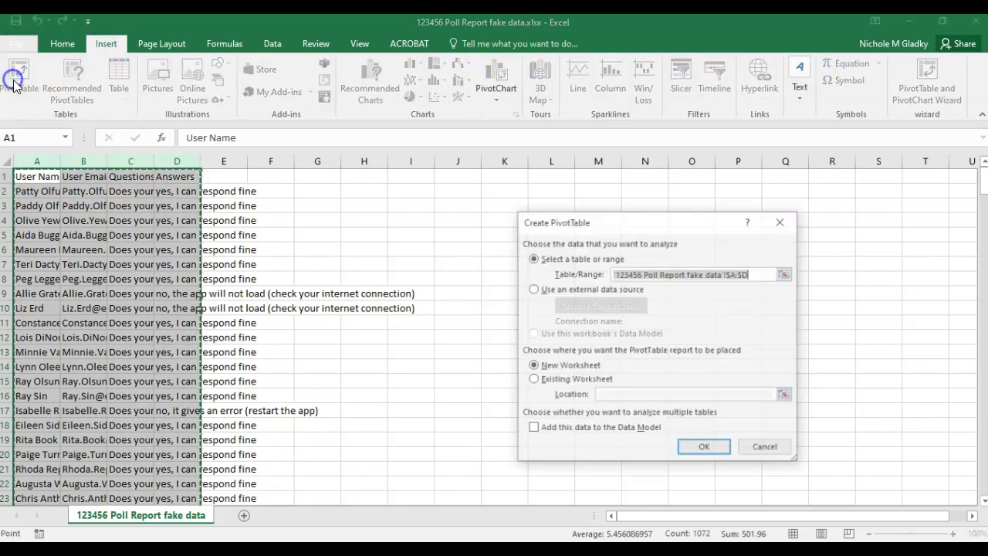
click(532, 379)
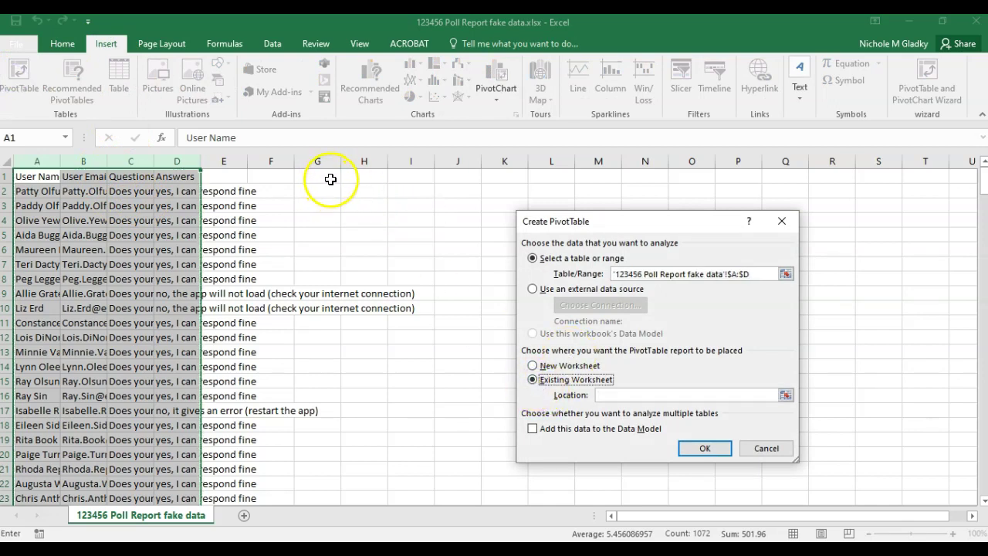
click(356, 175)
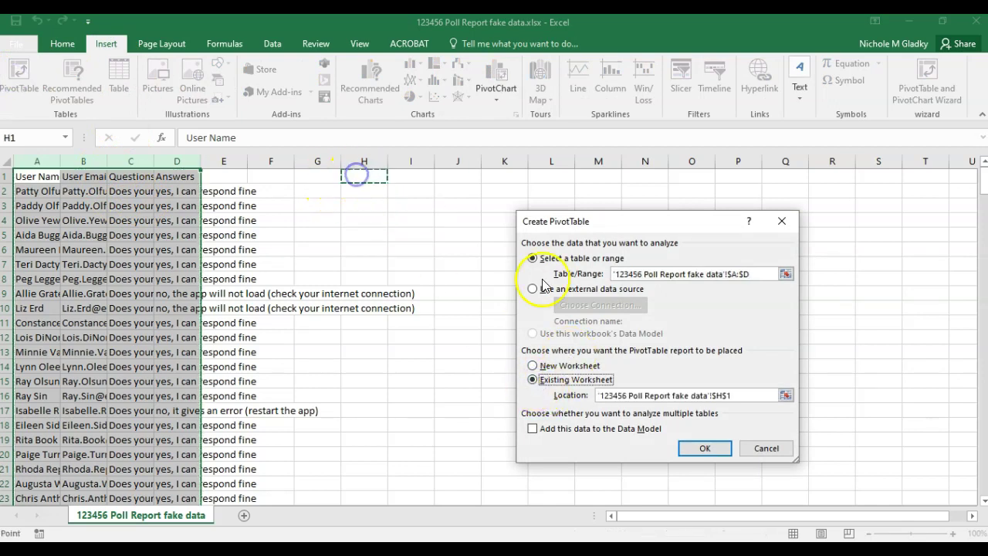
click(537, 432)
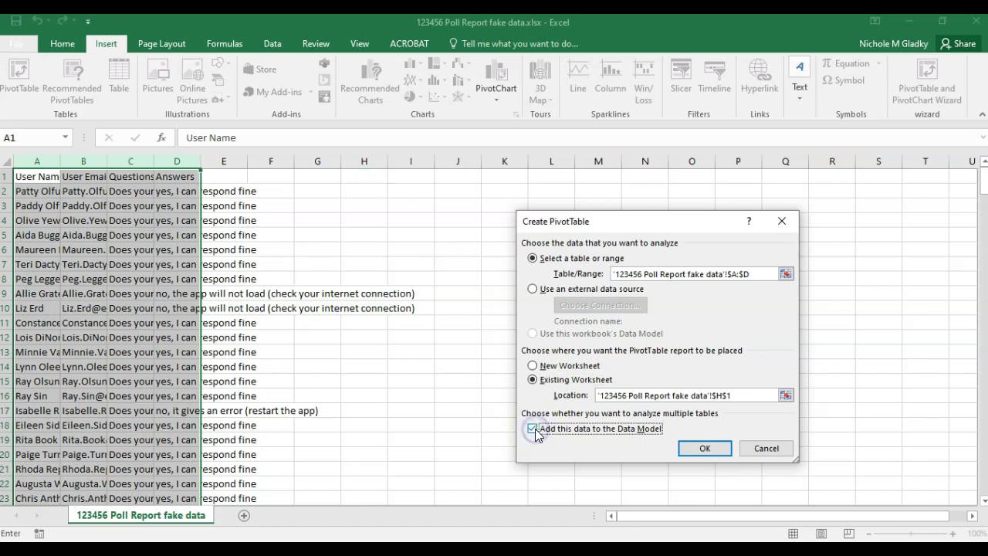
click(705, 451)
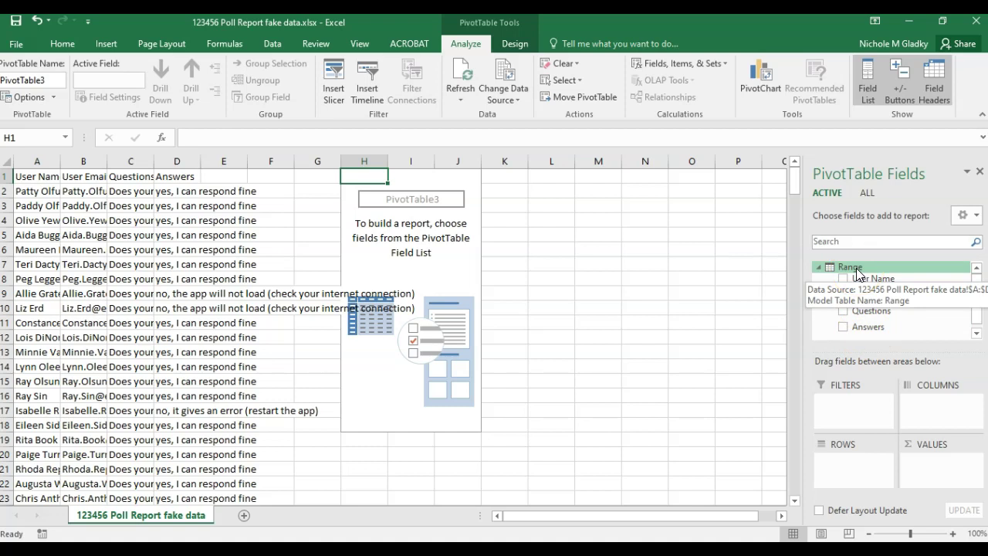
- Add a new measure to the Range table and name it ansAcross
right_click(859, 270)
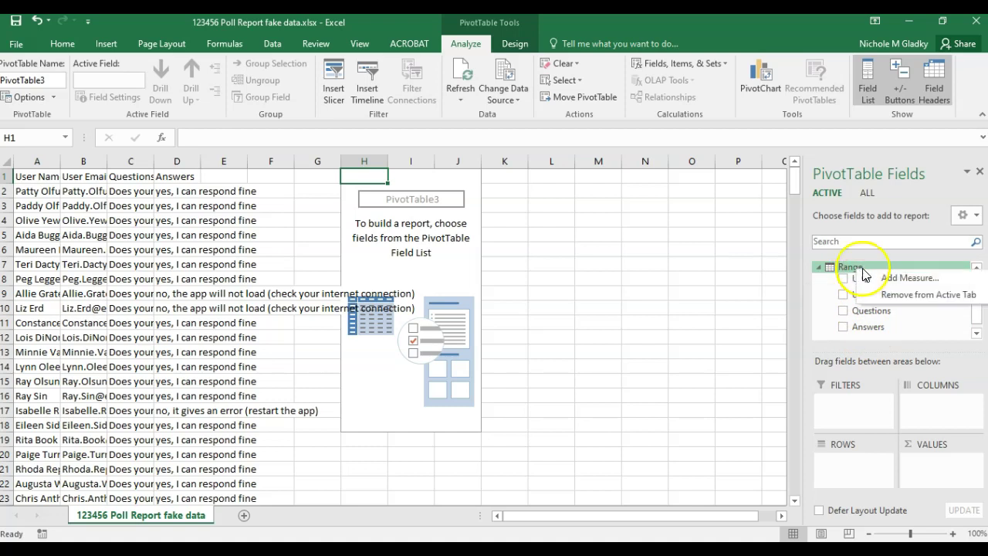
click(895, 278)
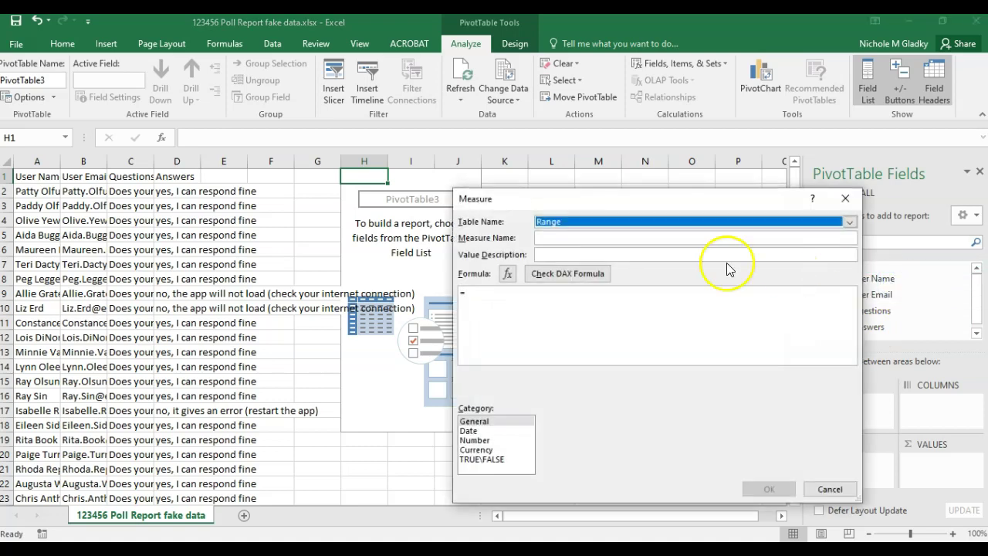
click(546, 240)
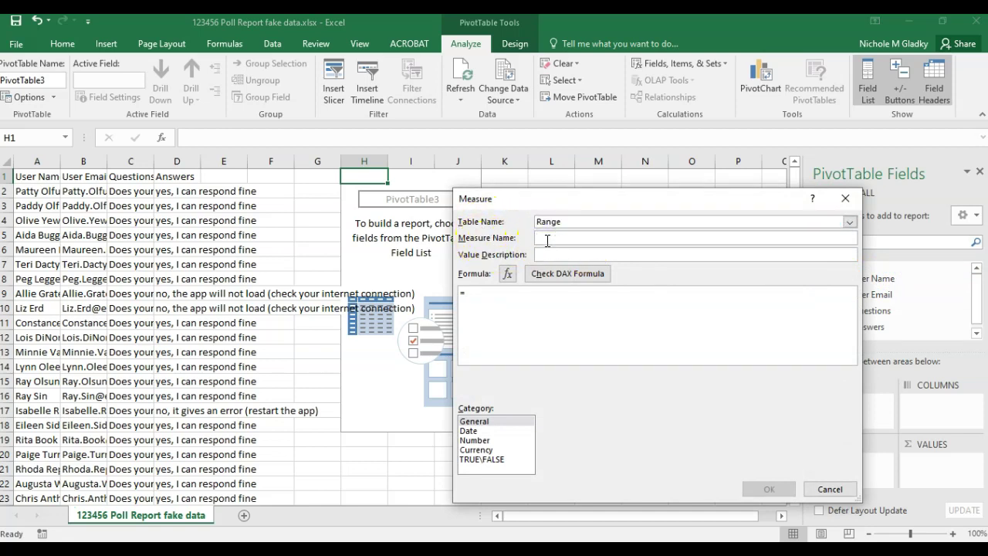
text(ansAcross)
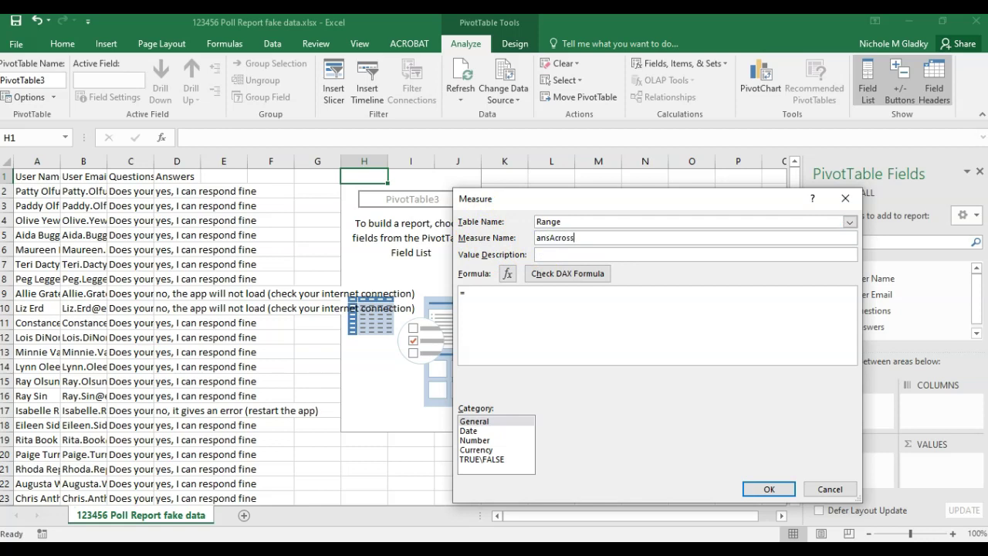
- Define the measure as =CONCATENATEX(Range,[Answers],",") and create it
click(506, 299)
text(Cat)
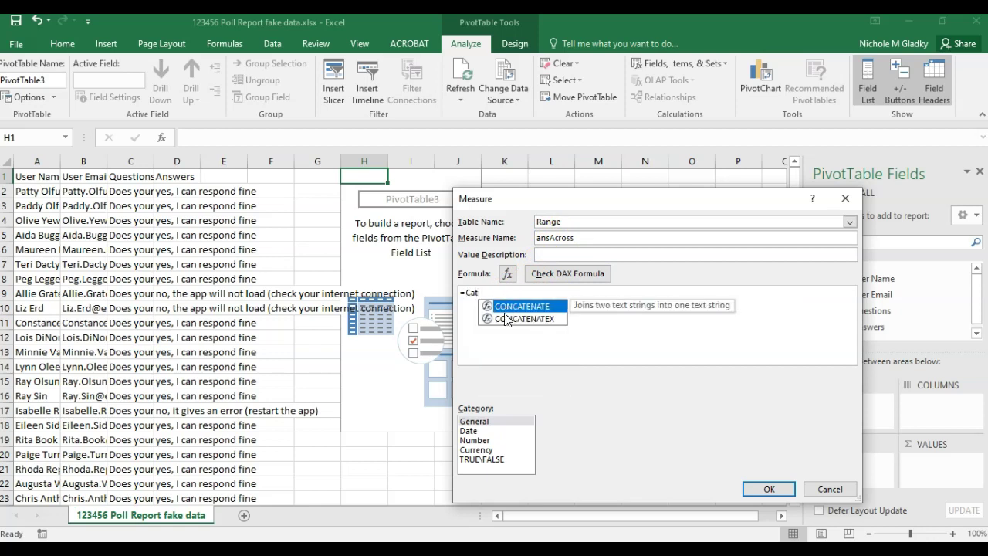
click(506, 322)
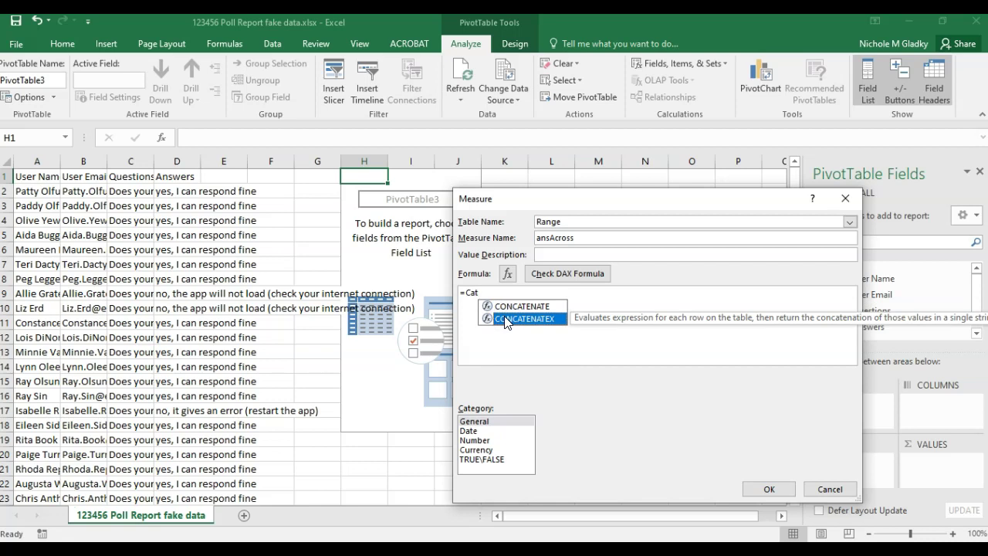
double_click(506, 319)
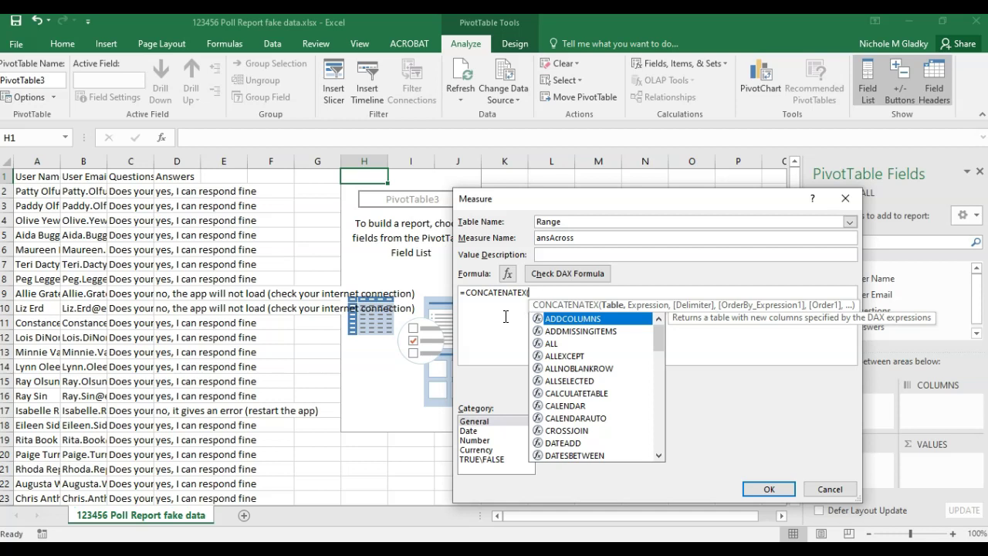
text(Ra)
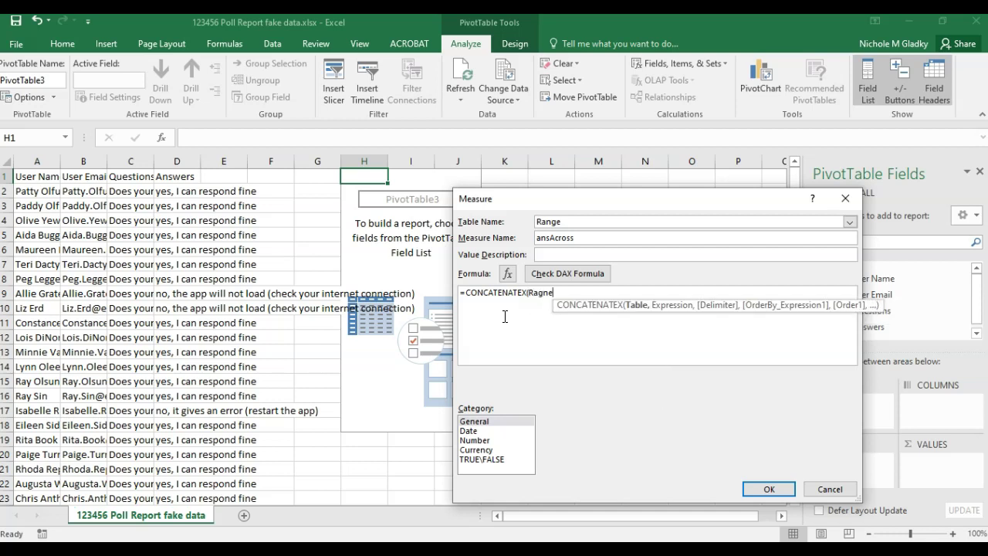
text(nge)
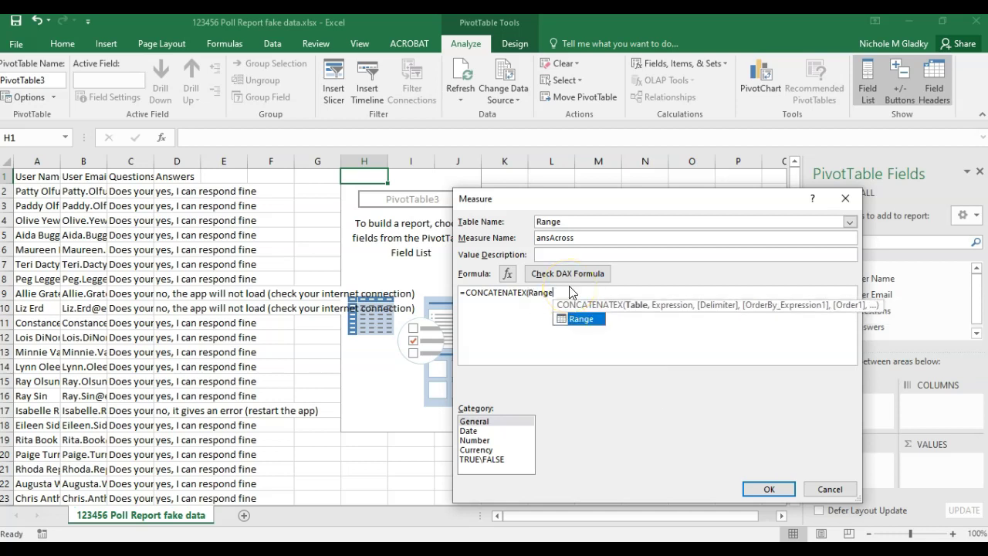
text([)
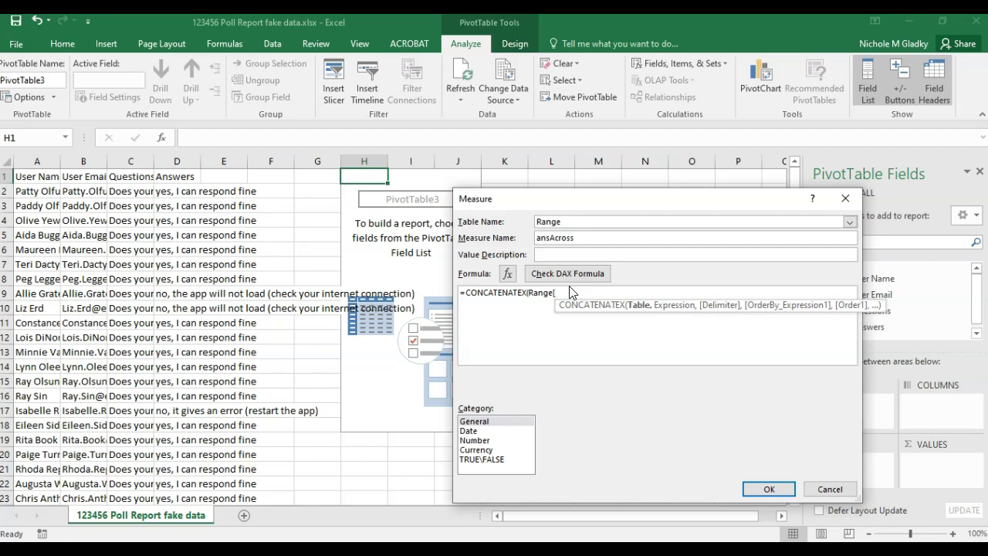
text(Answers)
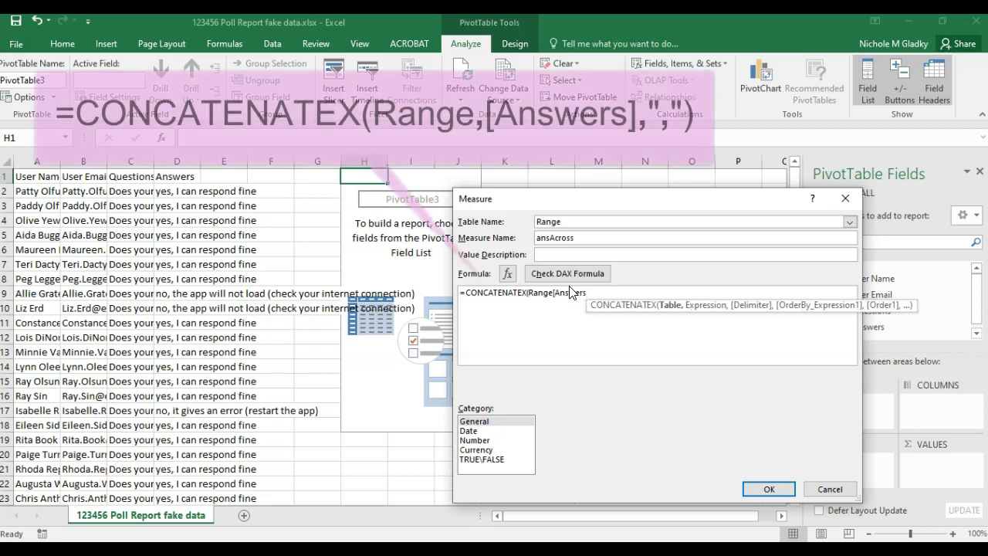
text(])
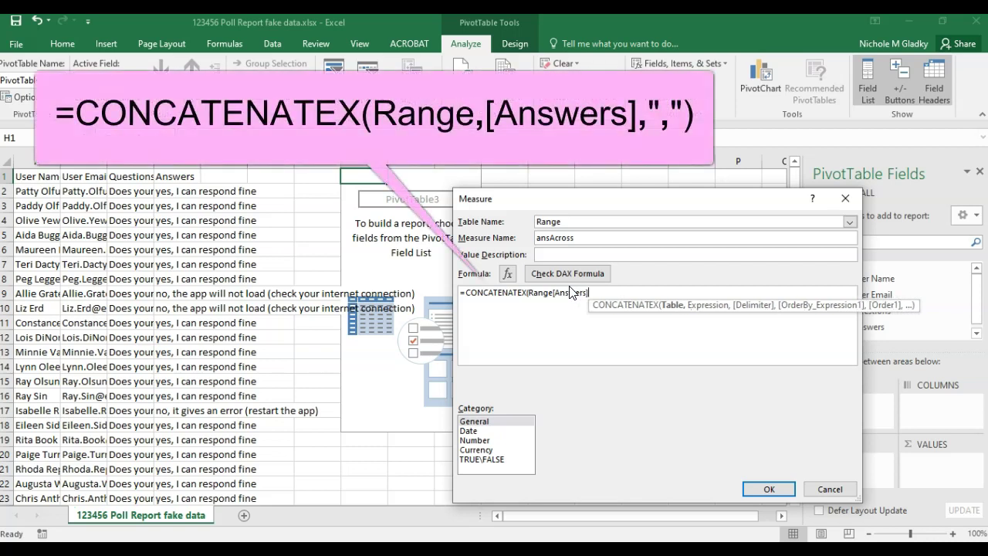
text(,)
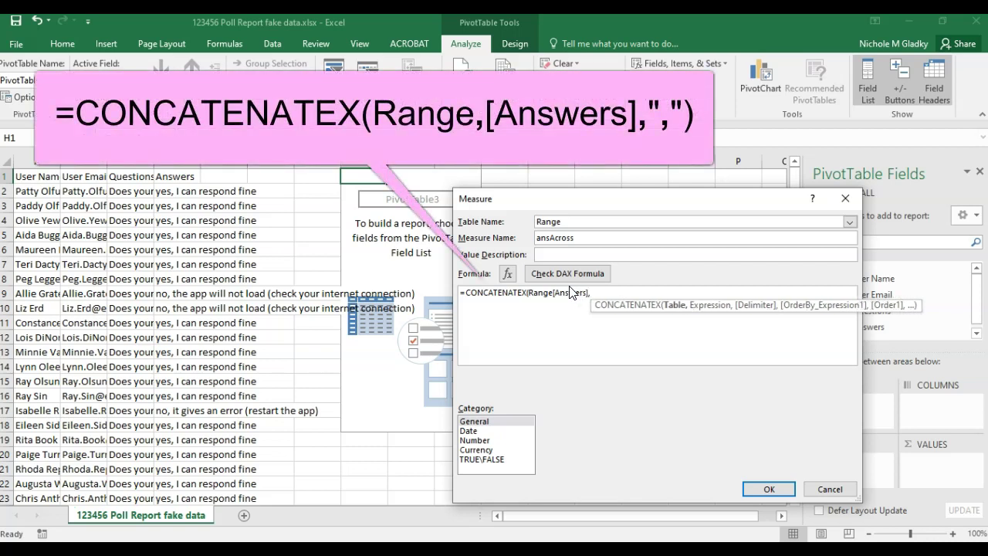
click(554, 294)
text(,)
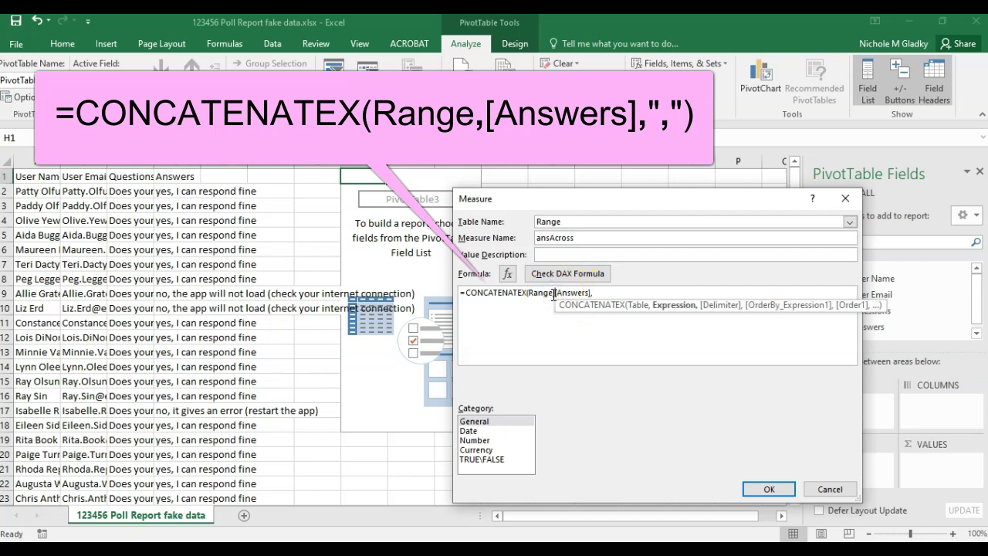
click(611, 292)
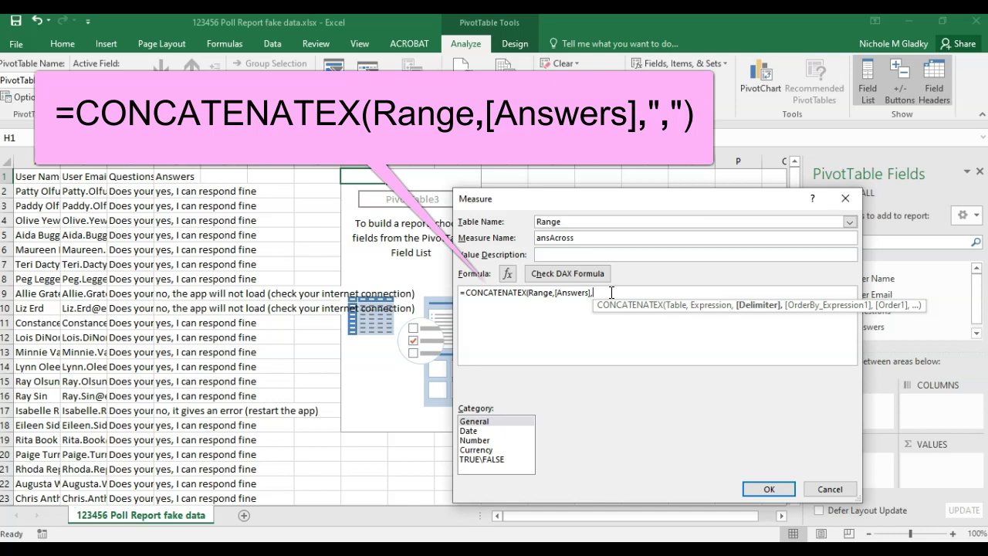
text(",")
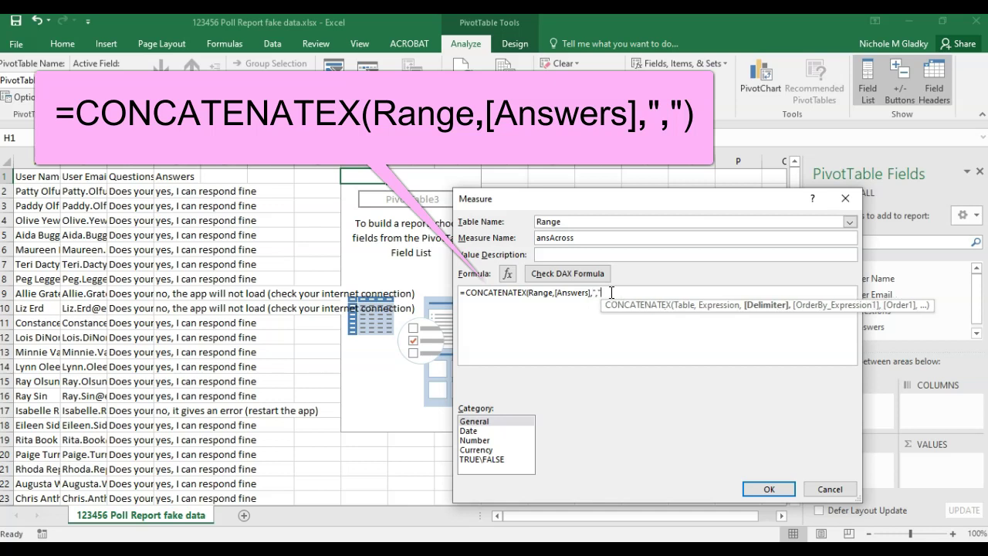
text())
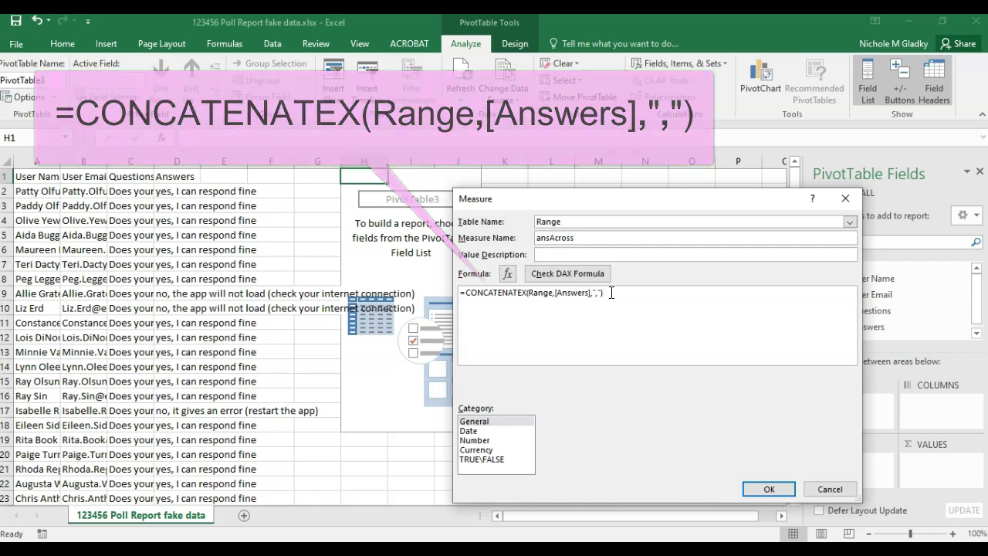
click(764, 489)
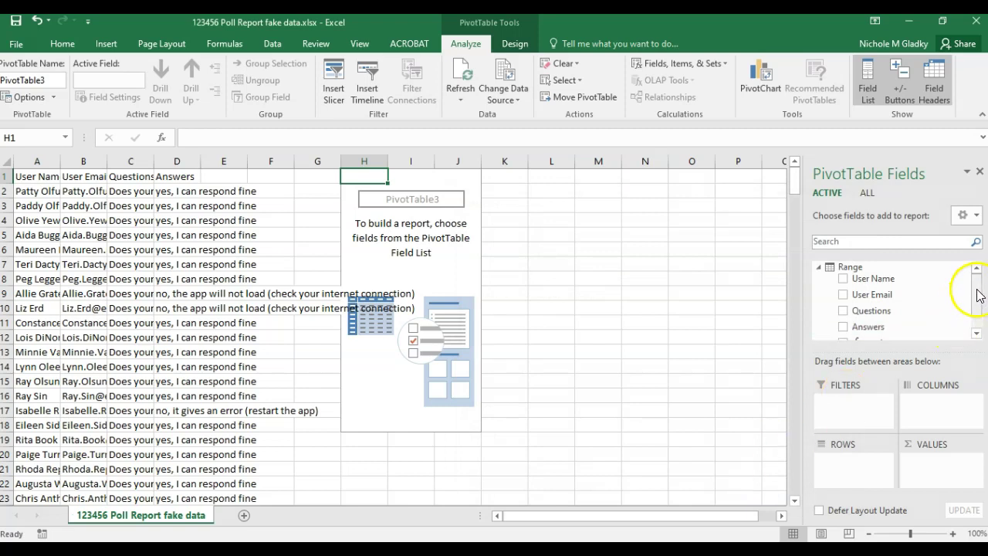
- Put User Name in the pivot ROWS and the ansAcross measure in VALUES
click(979, 317)
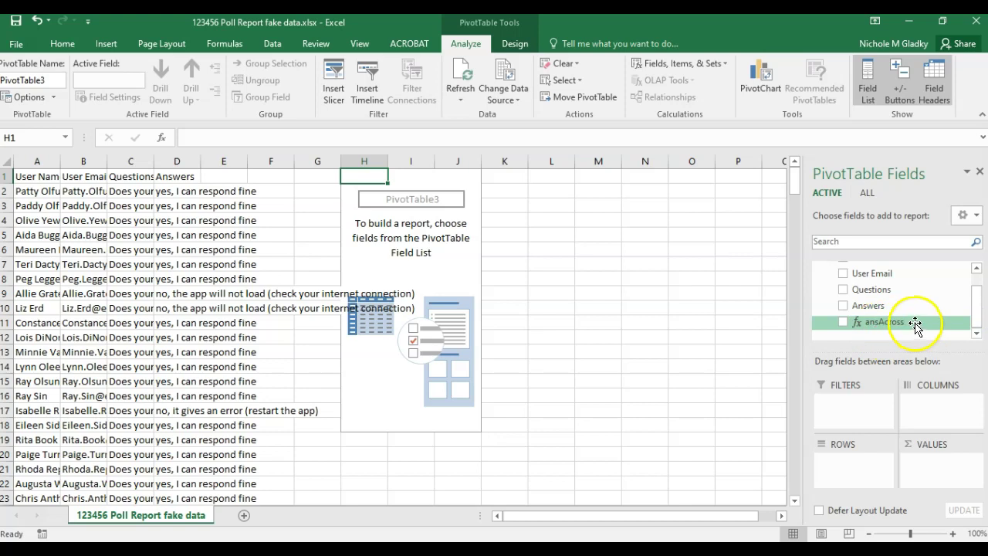
click(977, 283)
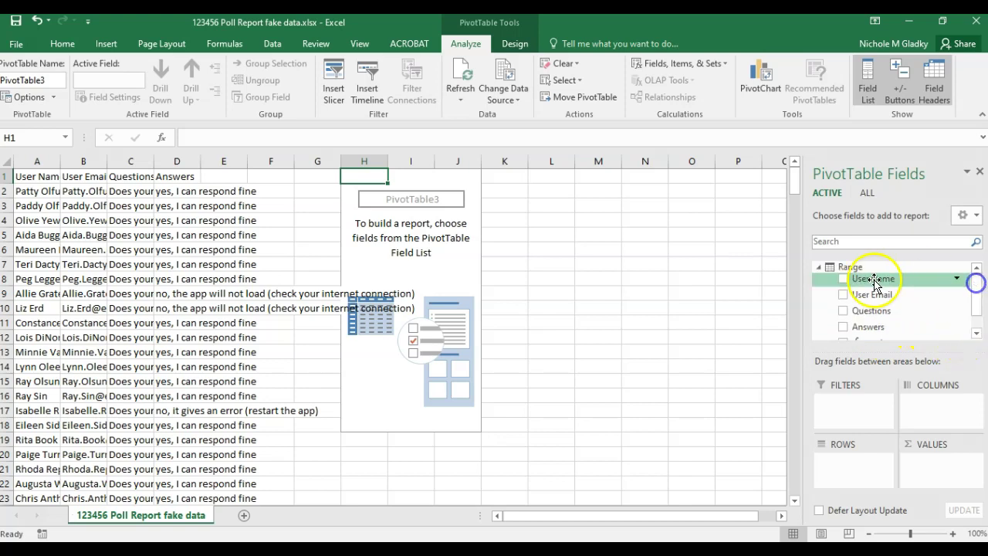
drag(875, 278, 875, 283)
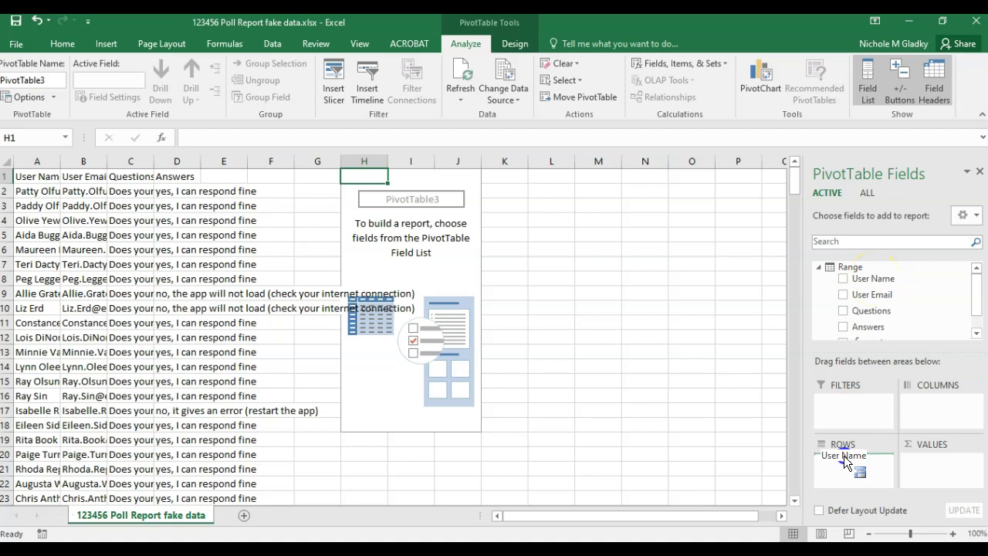
drag(845, 461, 846, 460)
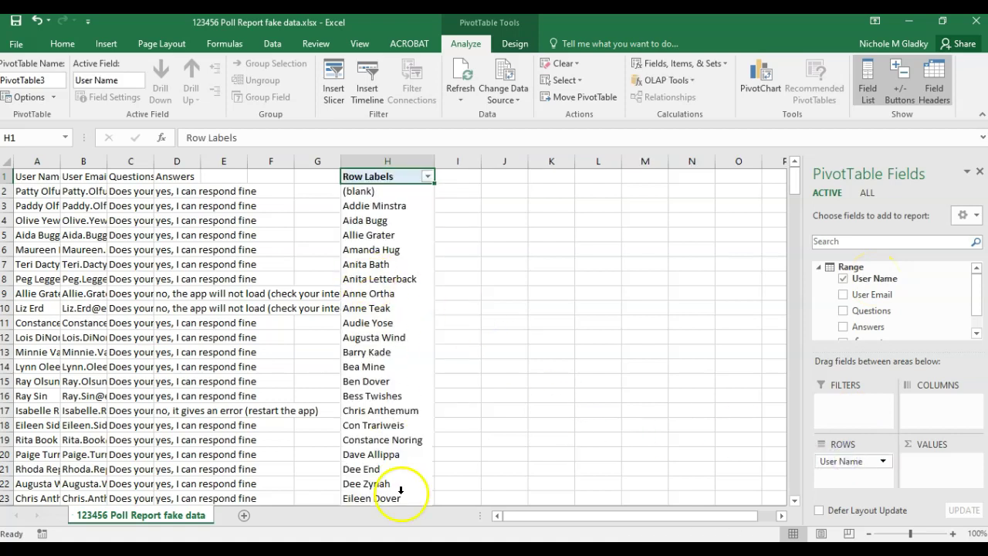
click(978, 331)
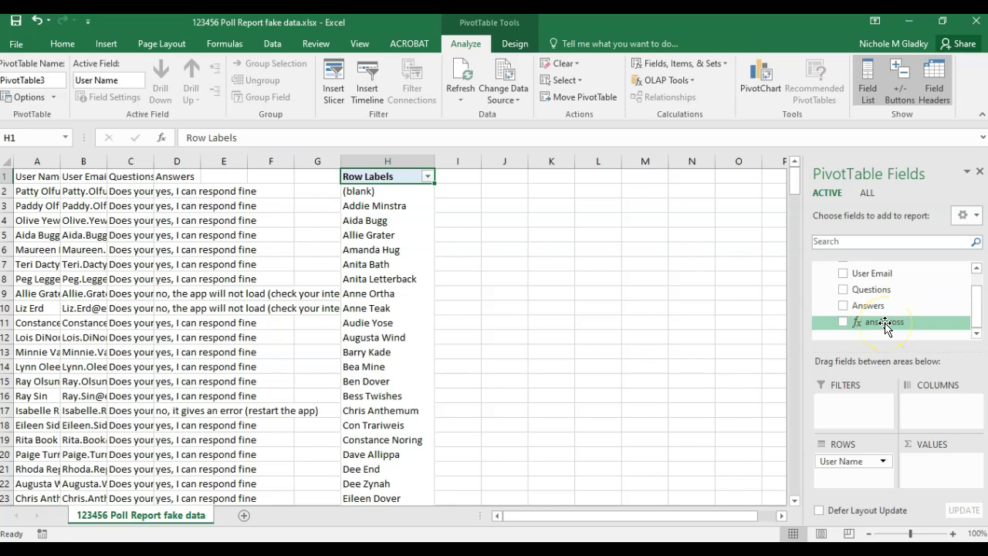
drag(886, 322, 946, 458)
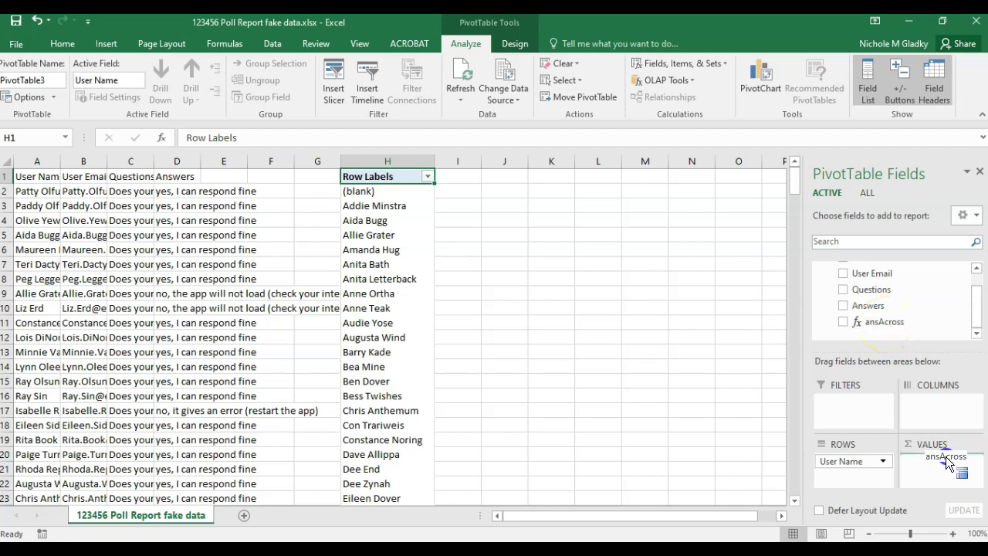